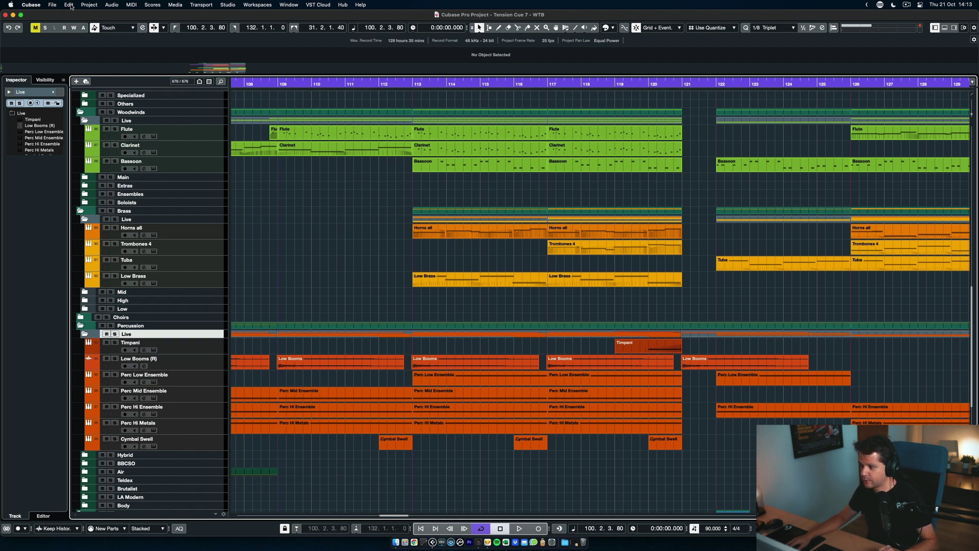
pyautogui.click(70, 5)
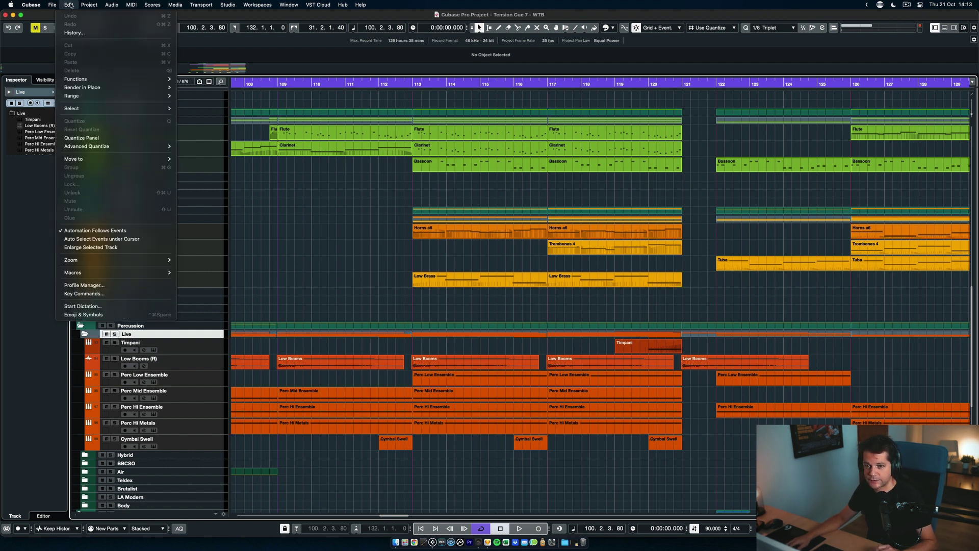
pyautogui.click(102, 295)
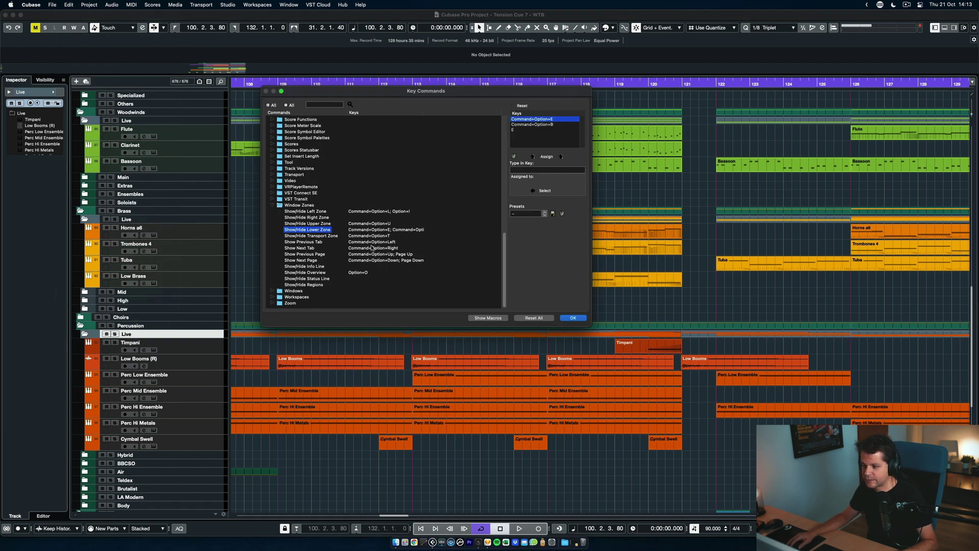
pyautogui.scroll(15, 372, 248)
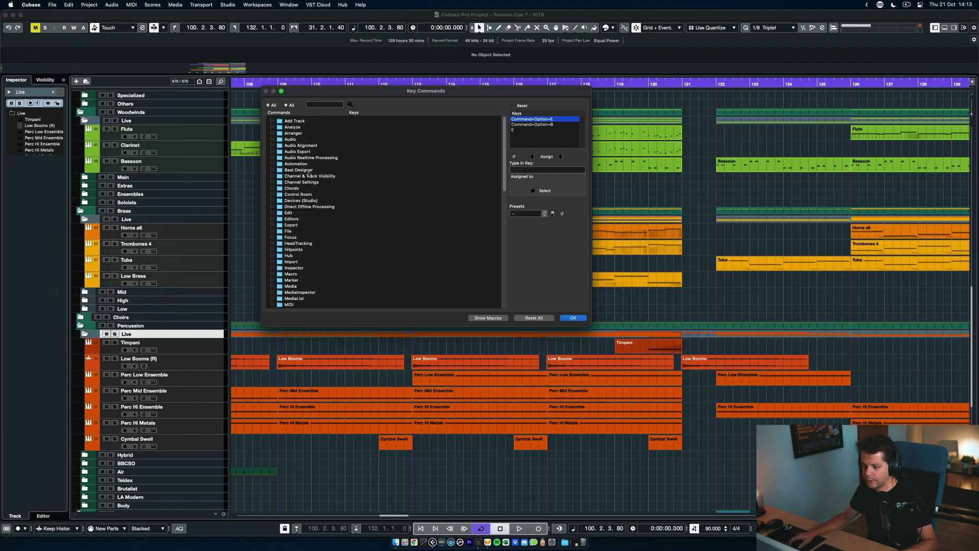
pyautogui.click(272, 128)
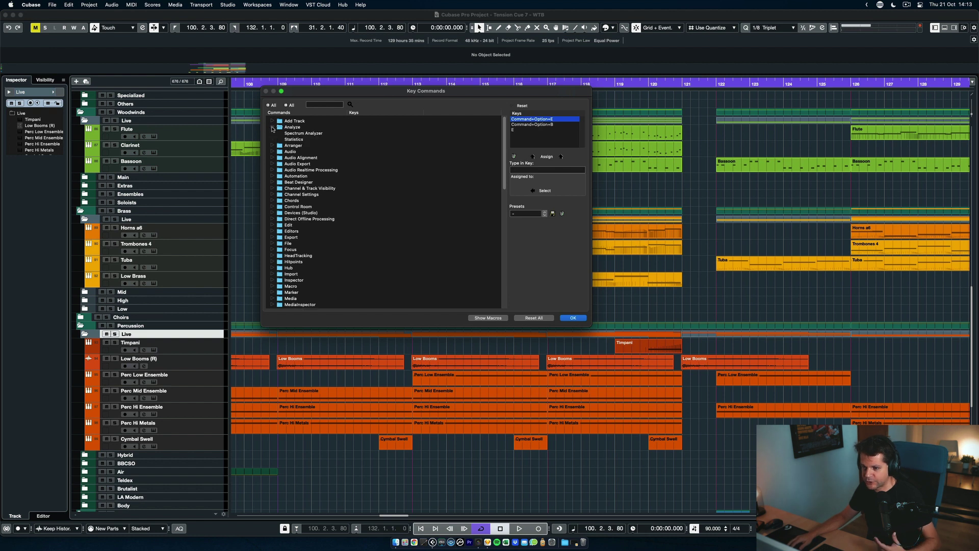
pyautogui.click(272, 146)
pyautogui.scroll(-3, 313, 210)
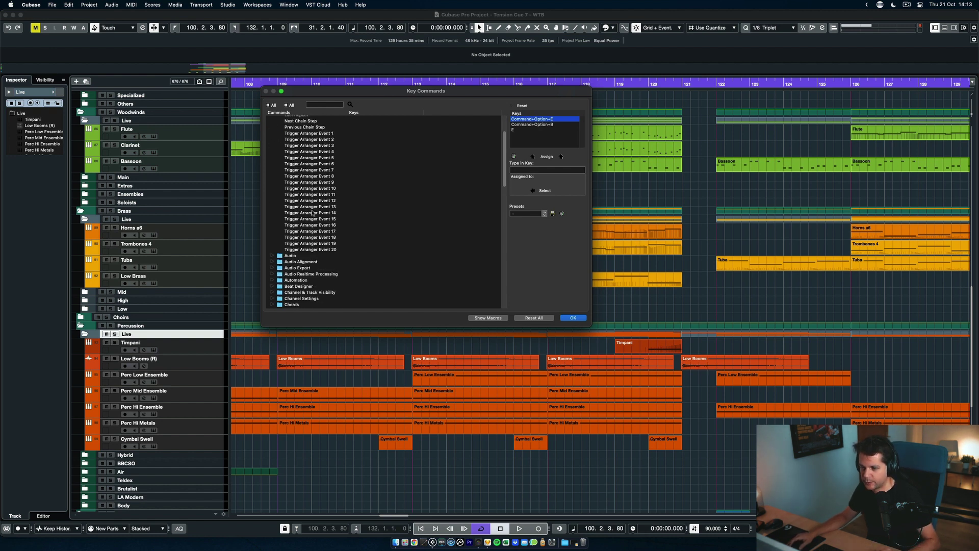
pyautogui.click(313, 177)
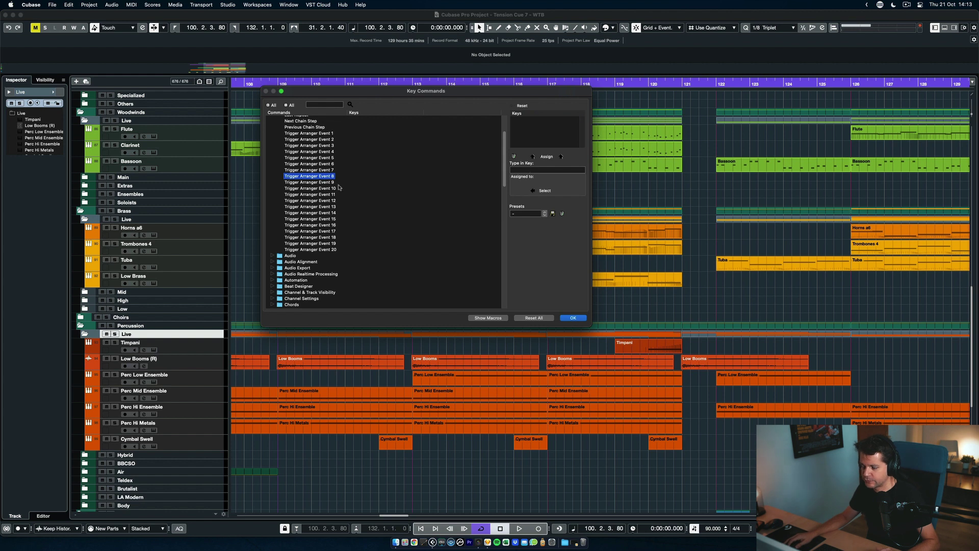
pyautogui.scroll(3, 273, 146)
pyautogui.click(273, 146)
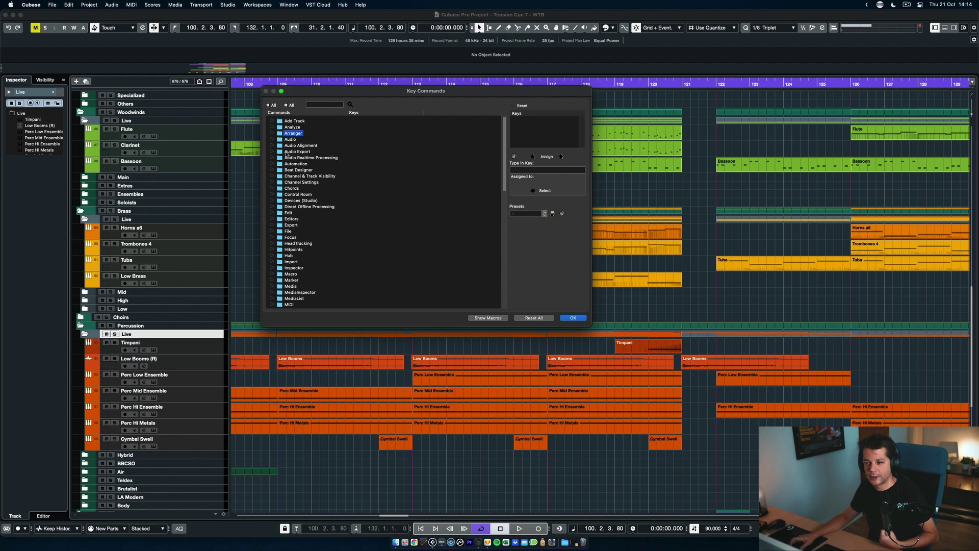
pyautogui.click(272, 121)
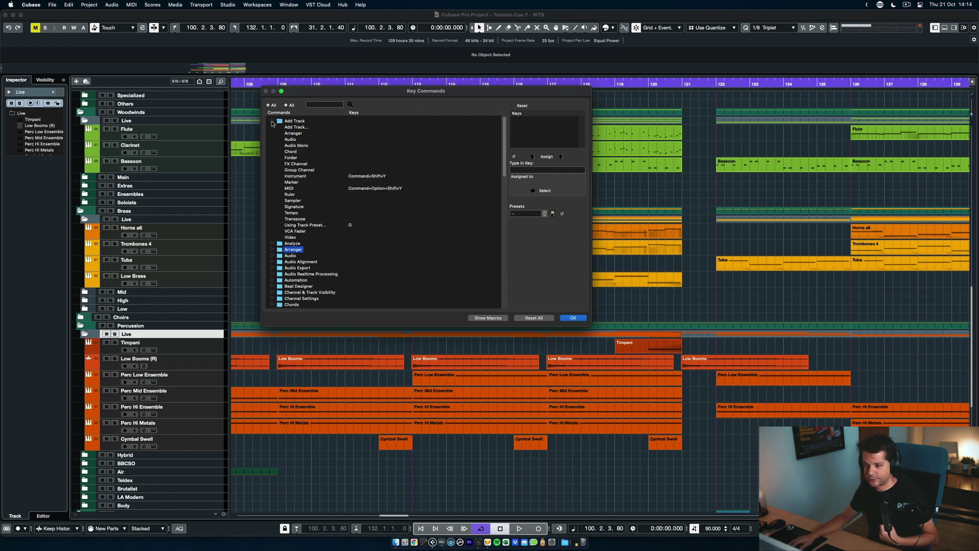
pyautogui.click(273, 121)
pyautogui.scroll(-12, 305, 221)
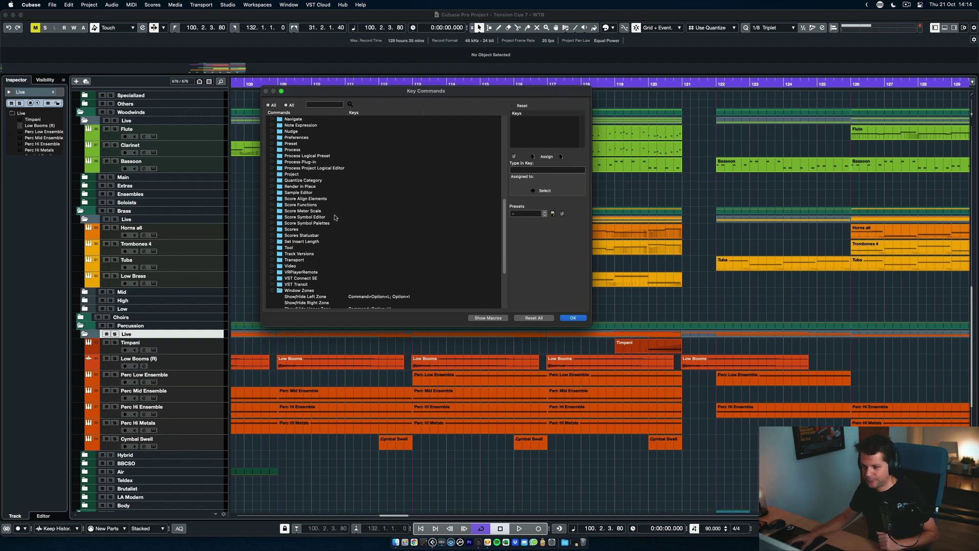
pyautogui.scroll(12, 316, 219)
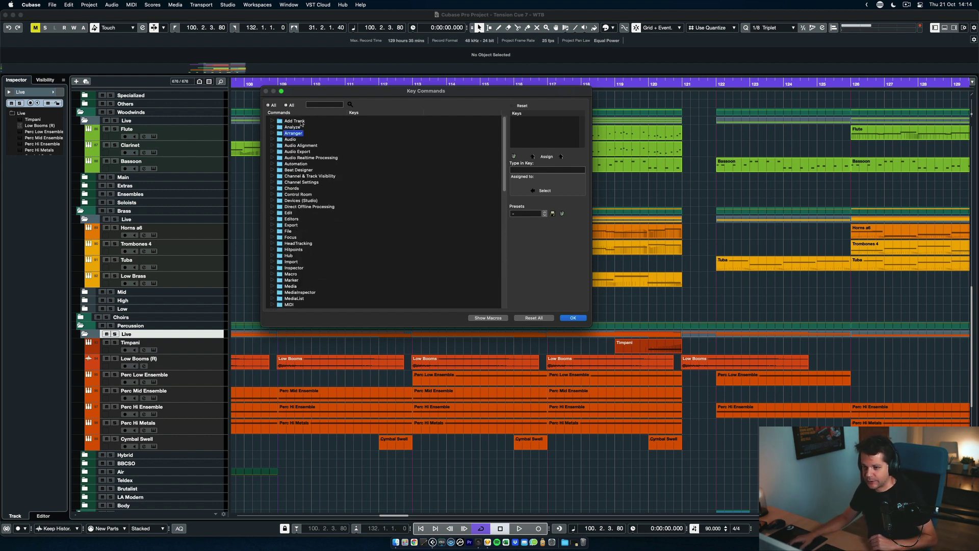
pyautogui.click(573, 319)
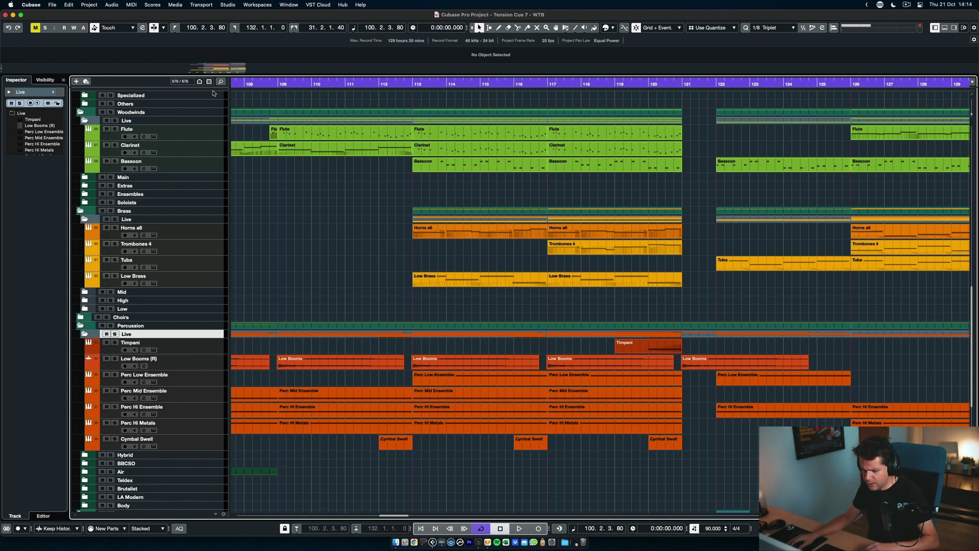
pyautogui.click(89, 5)
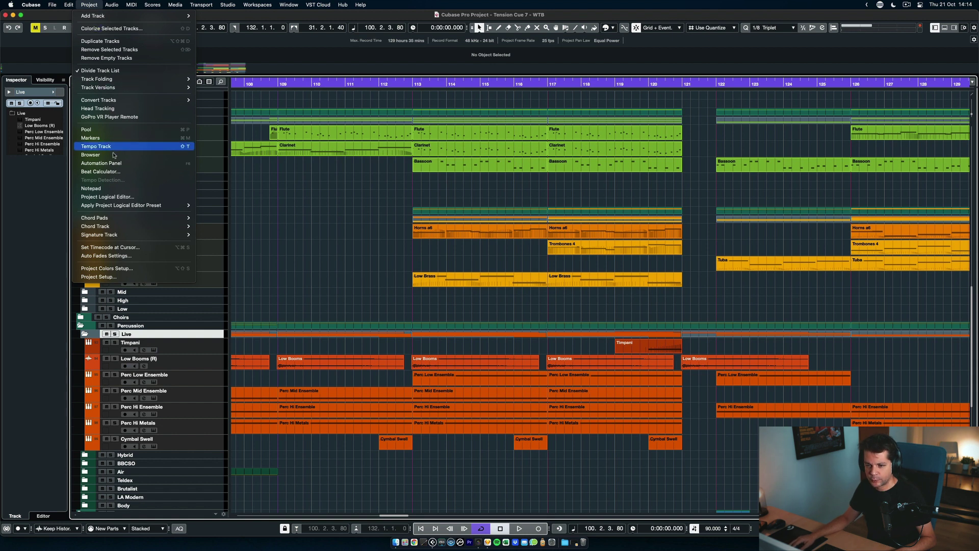
pyautogui.click(106, 189)
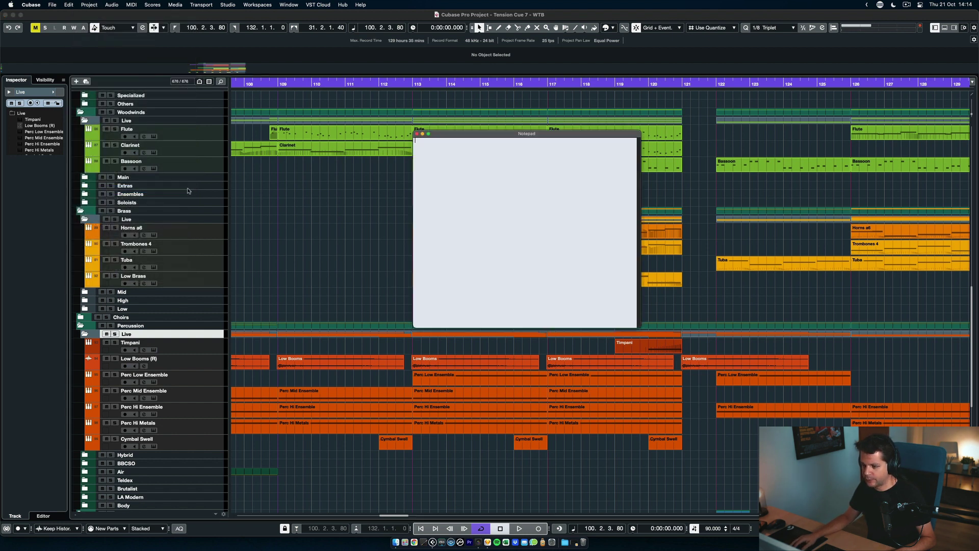
pyautogui.moveTo(500, 136); pyautogui.dragTo(451, 129)
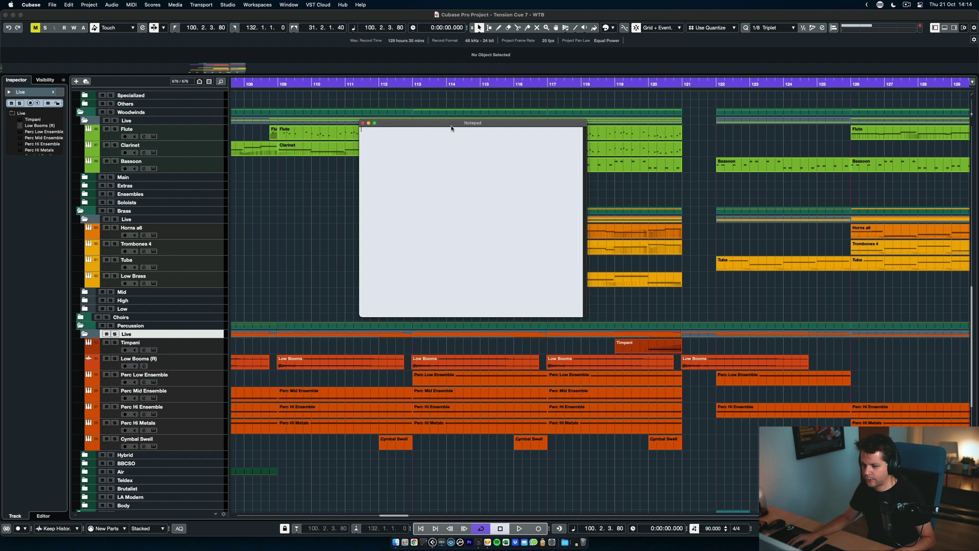
pyautogui.click(362, 123)
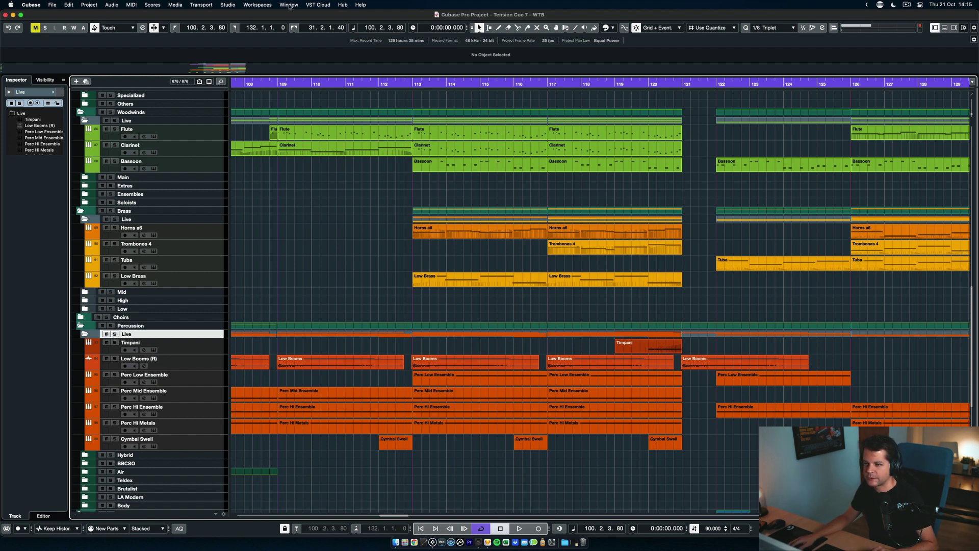
pyautogui.click(289, 6)
pyautogui.moveTo(251, 11)
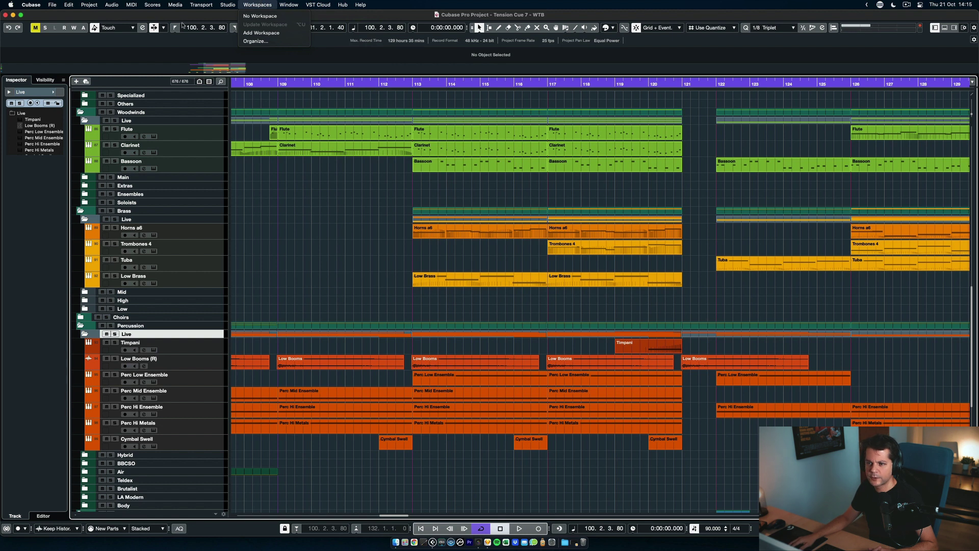
pyautogui.moveTo(88, 4)
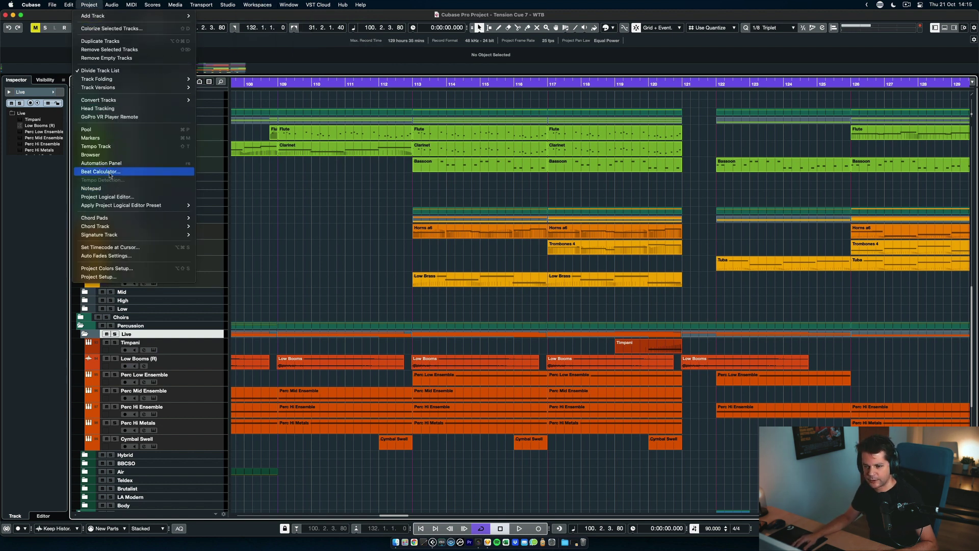
pyautogui.click(311, 218)
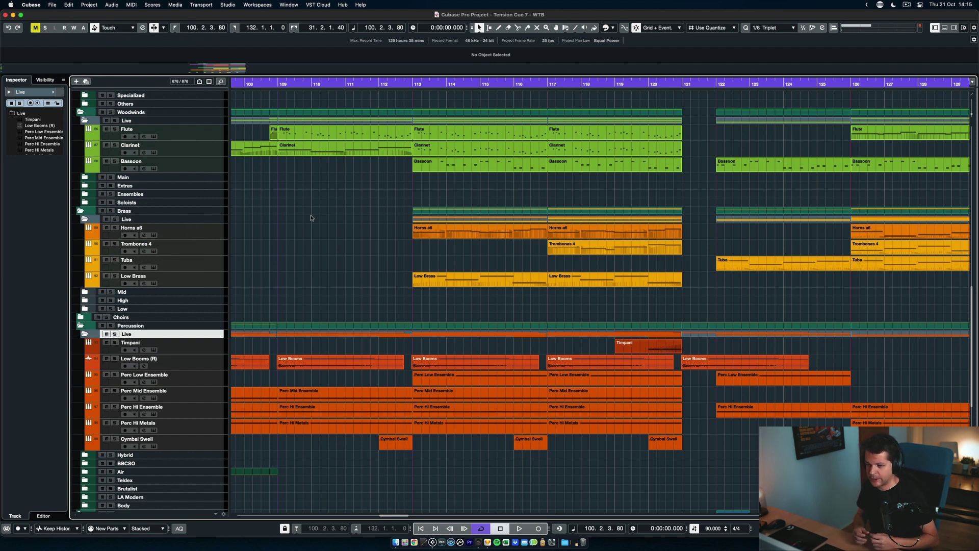
# Assign Command+Option+Shift+N to the Project > Notepad key command and confirm
pyautogui.click(70, 6)
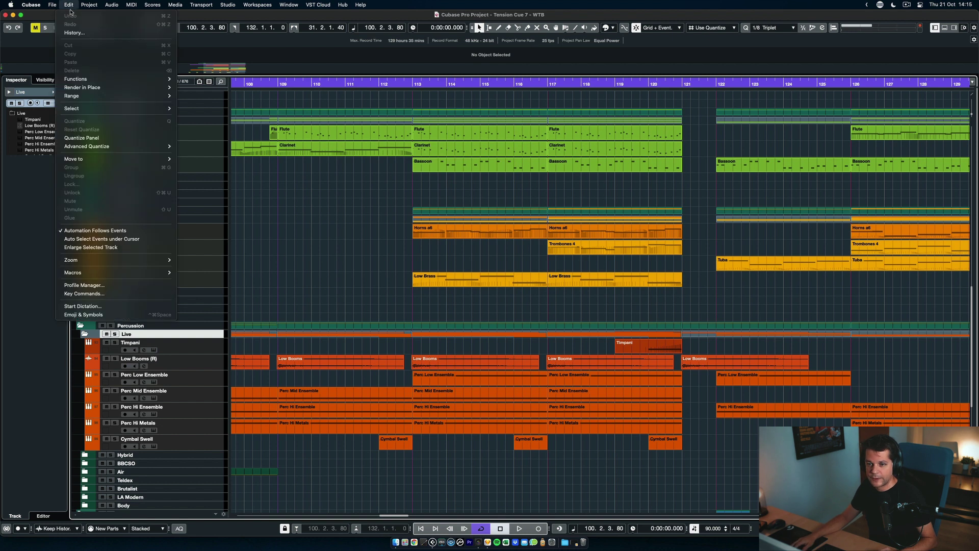
pyautogui.click(115, 296)
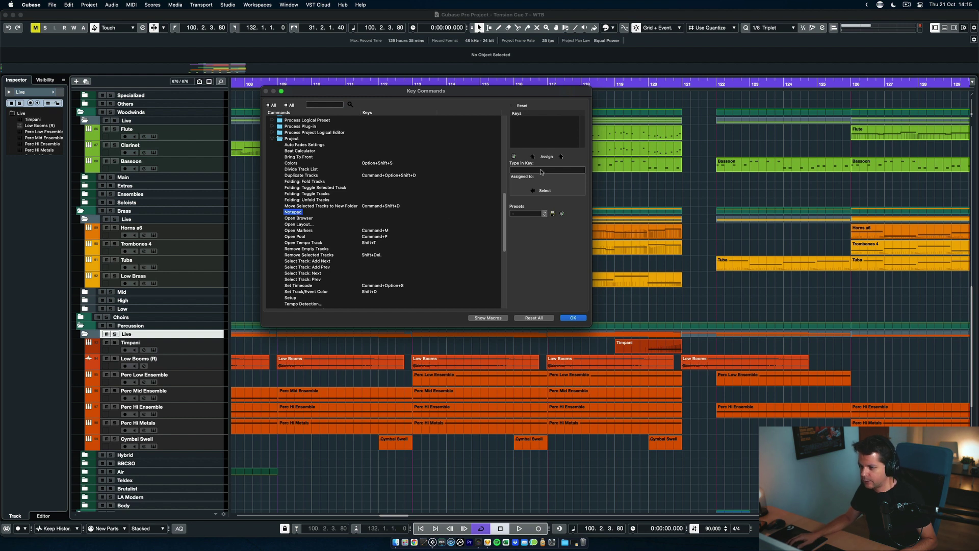
pyautogui.click(542, 171)
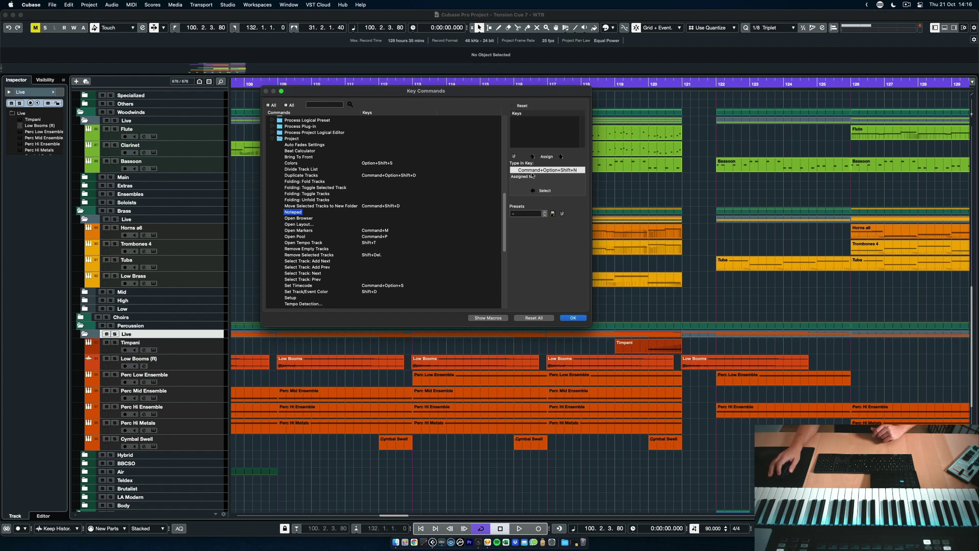
pyautogui.click(552, 159)
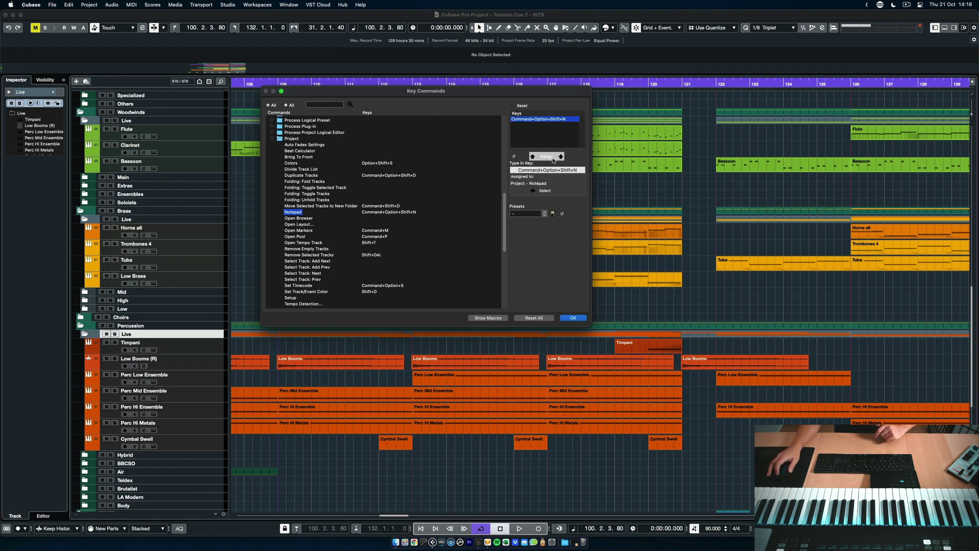
pyautogui.click(573, 318)
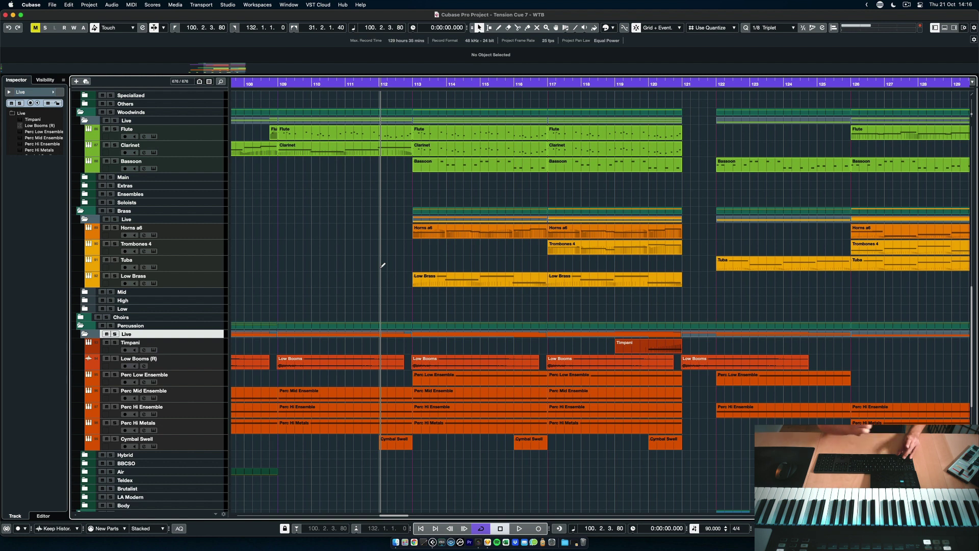
# Test the new shortcut by opening and closing the Notepad, then show the Stream Deck profile menu
pyautogui.press('n')
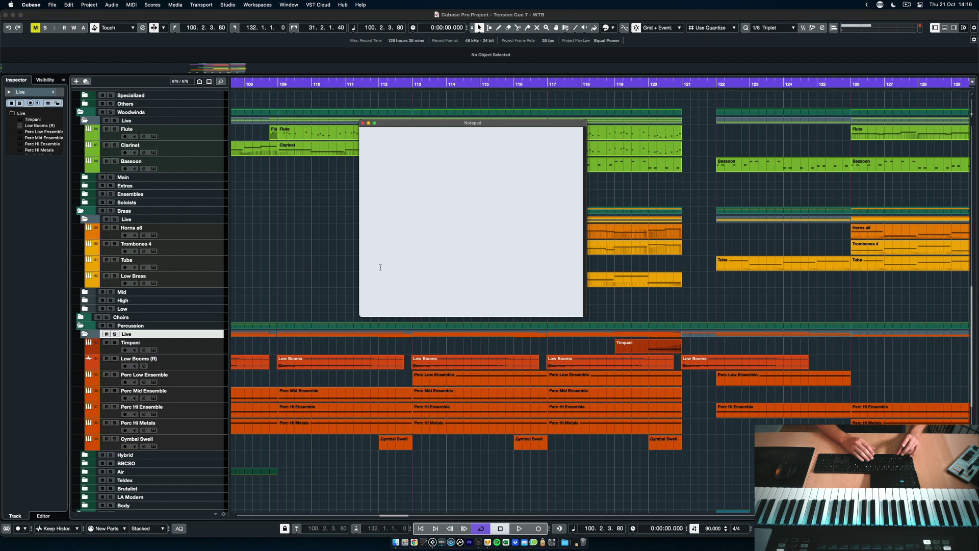
pyautogui.press('Escape')
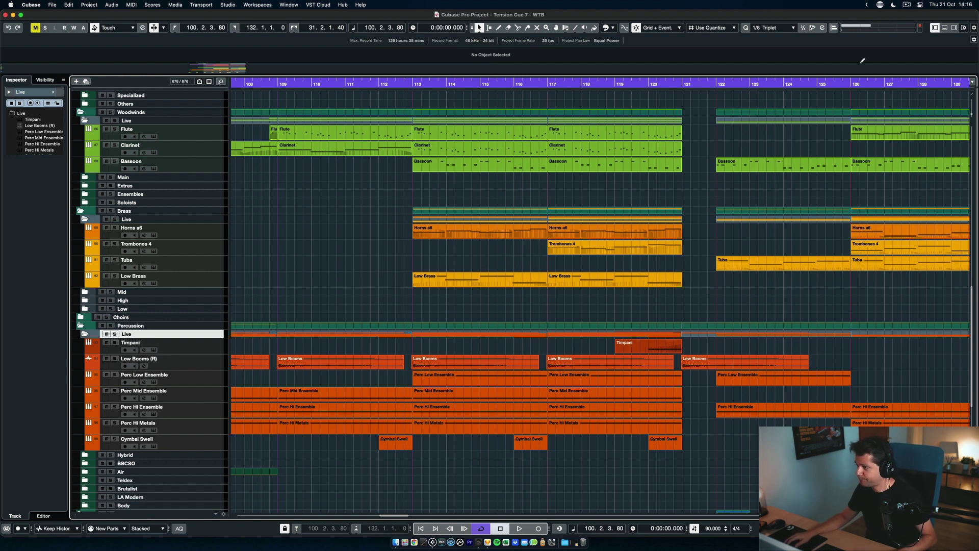
pyautogui.click(880, 5)
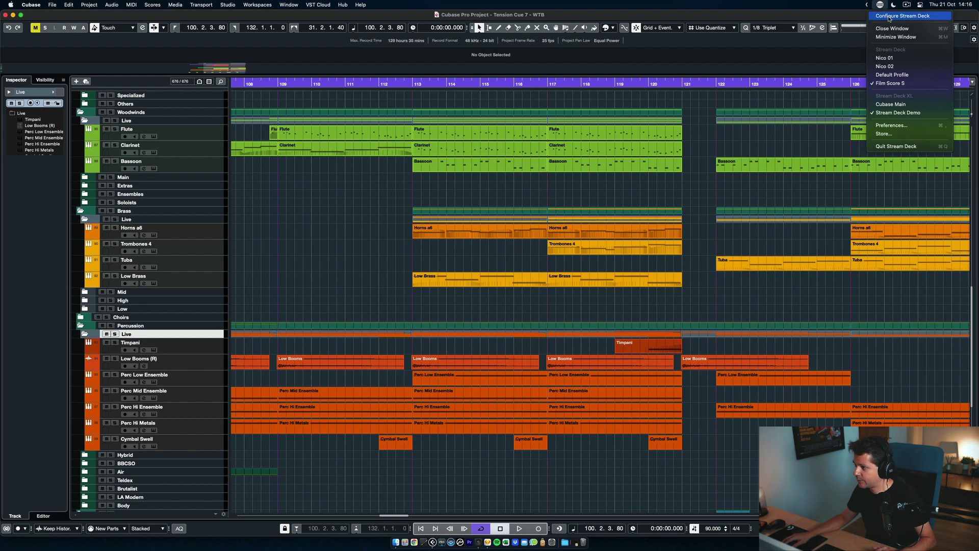
# In the Stream Deck configuration window, delete the WELCOME key
pyautogui.click(889, 17)
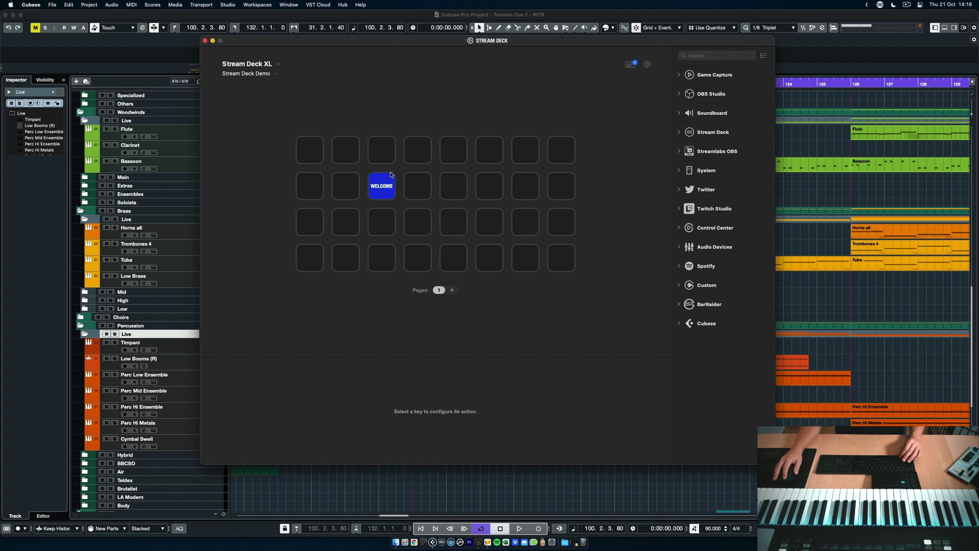
pyautogui.rightClick(385, 186)
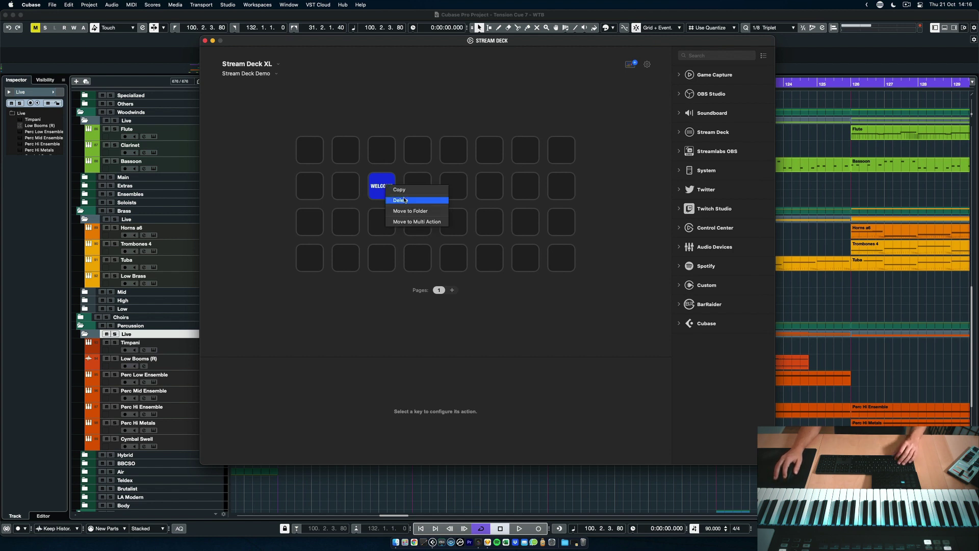
pyautogui.click(404, 201)
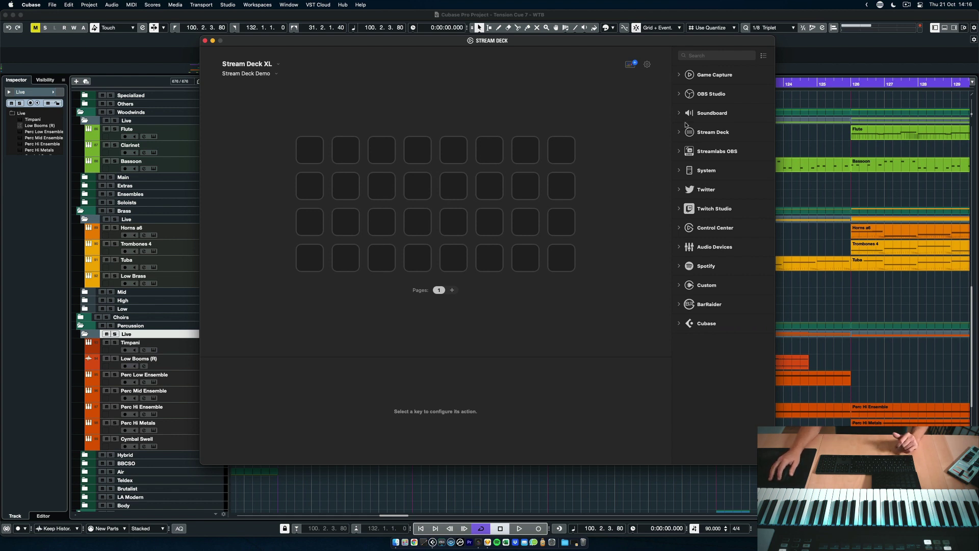
# Add a System Hotkey key at row 3, column 4 recording ⌥⇧⌘N, titled 'Notepad', then return to Cubase
pyautogui.click(680, 171)
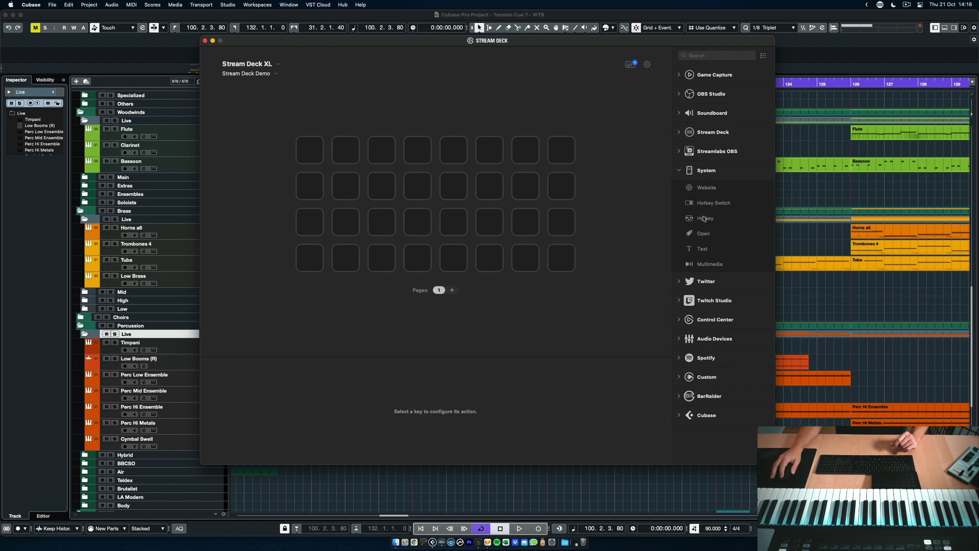
pyautogui.moveTo(680, 219); pyautogui.dragTo(421, 233)
pyautogui.click(460, 406)
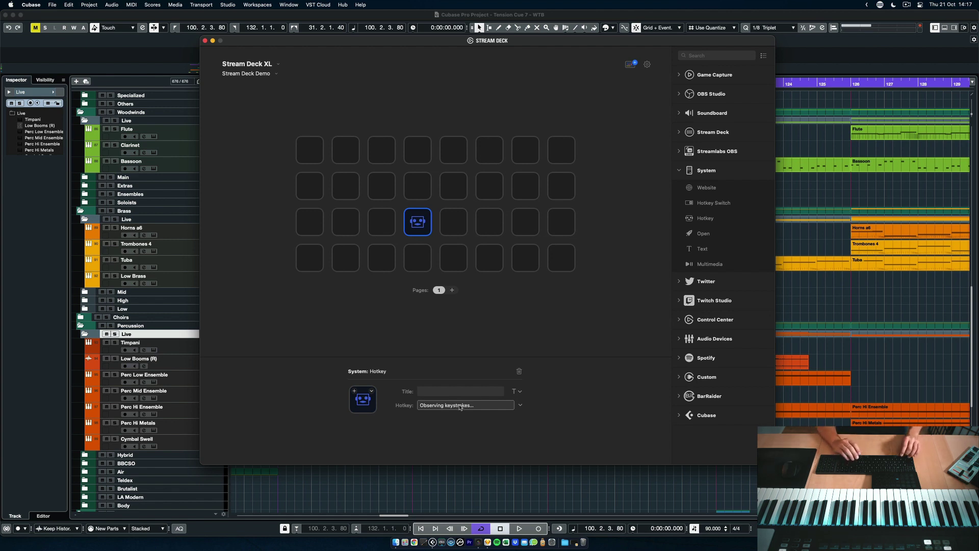
pyautogui.press('super')
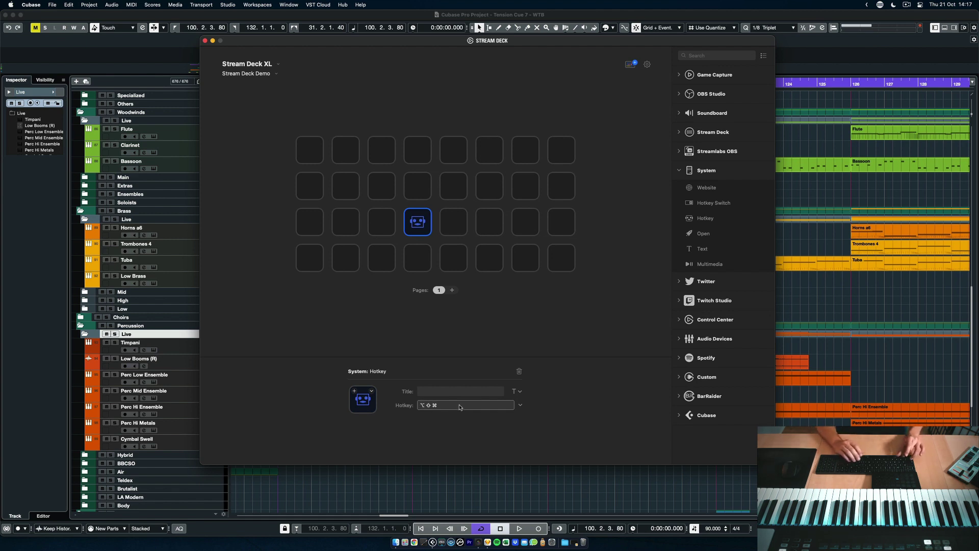
pyautogui.press('alt+shift+super+n')
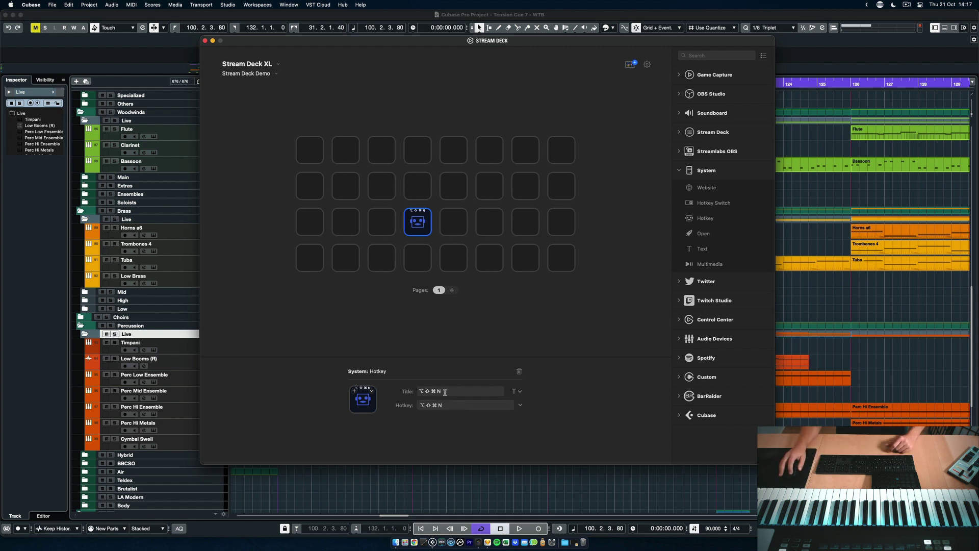
pyautogui.write('Notepad')
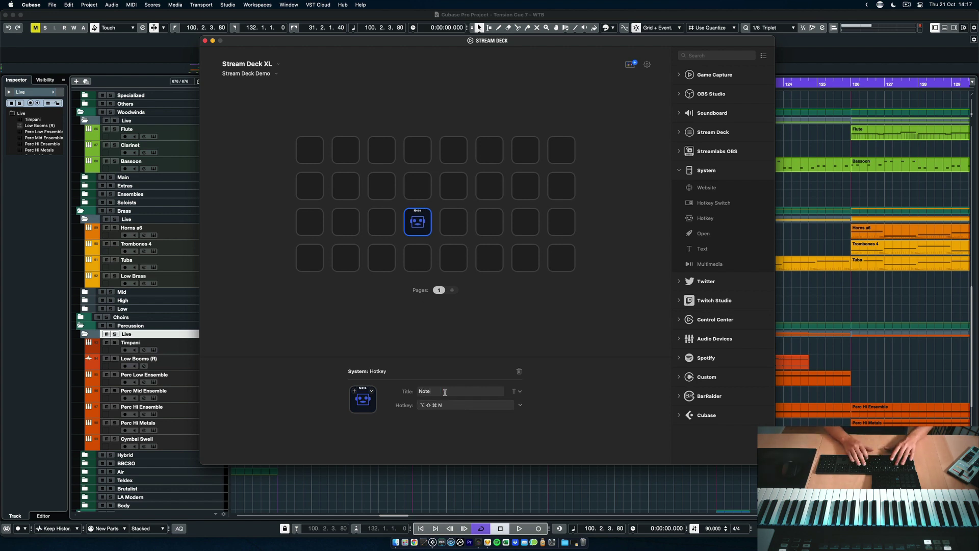
pyautogui.click(603, 287)
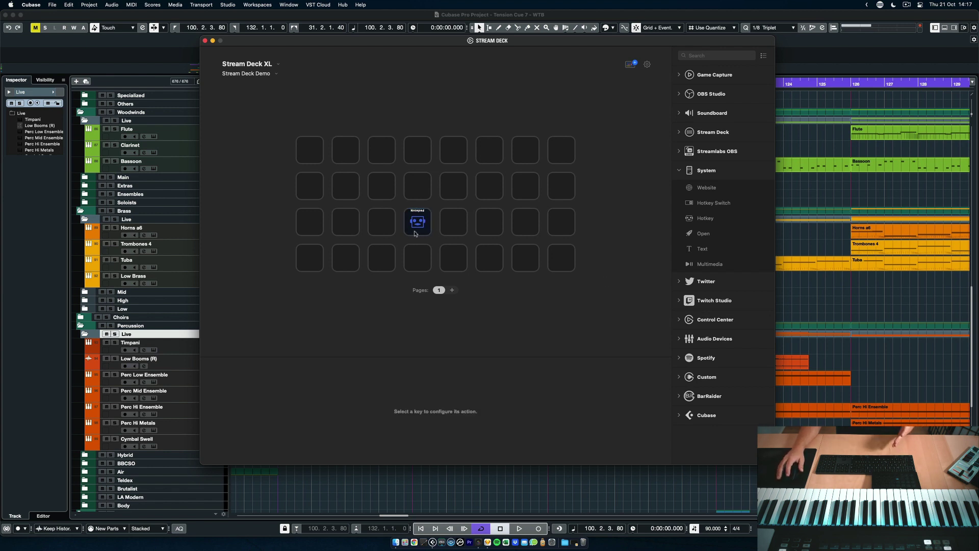
pyautogui.click(564, 19)
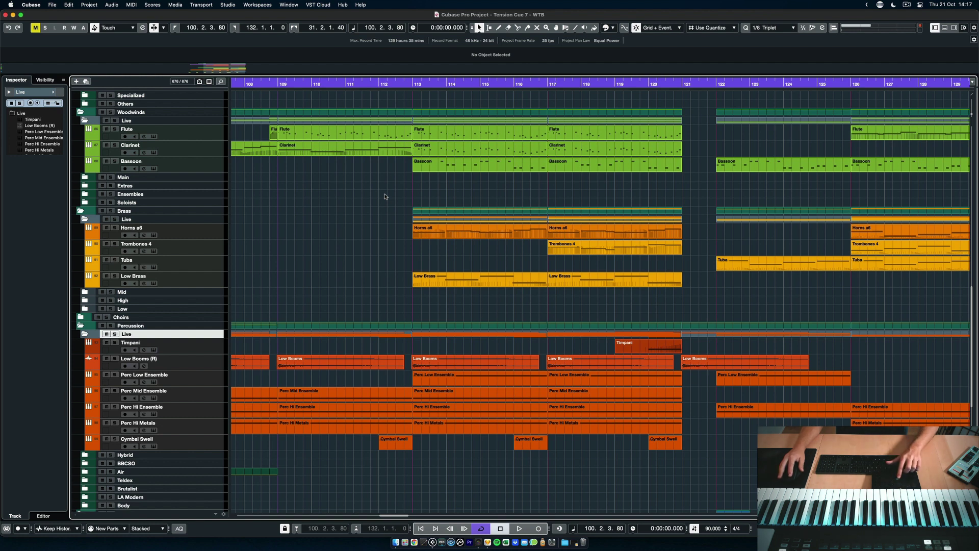
pyautogui.hotkey('ctrl', 'n')
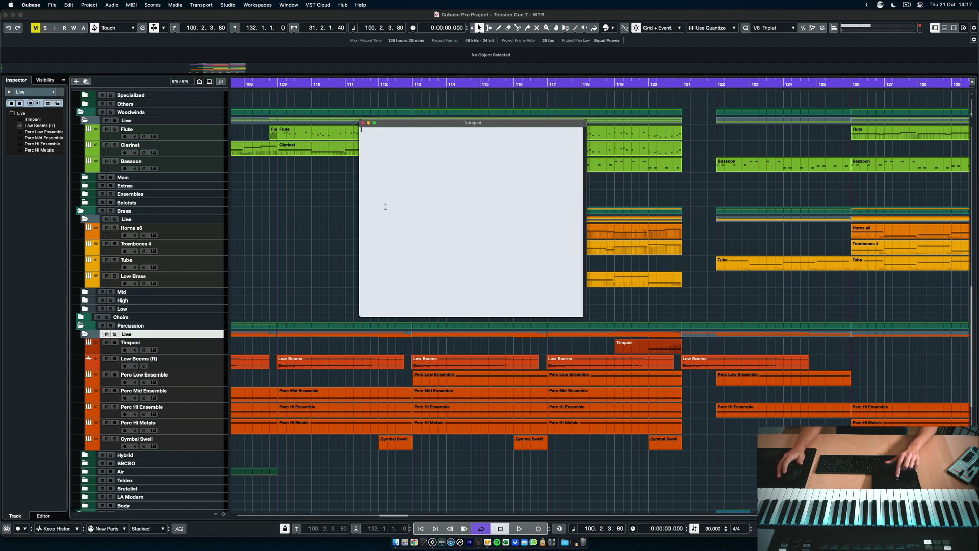
pyautogui.hotkey('ctrl', 'n')
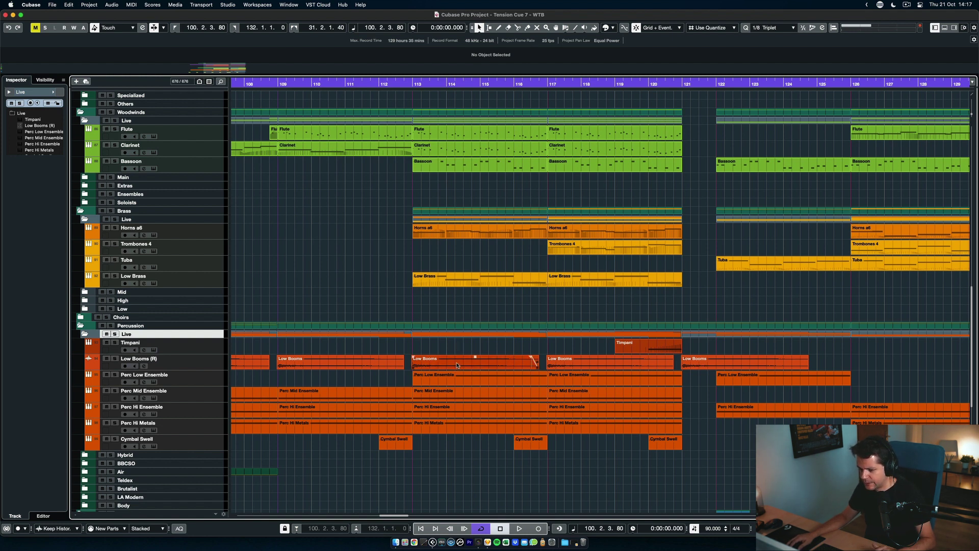
pyautogui.click(457, 365)
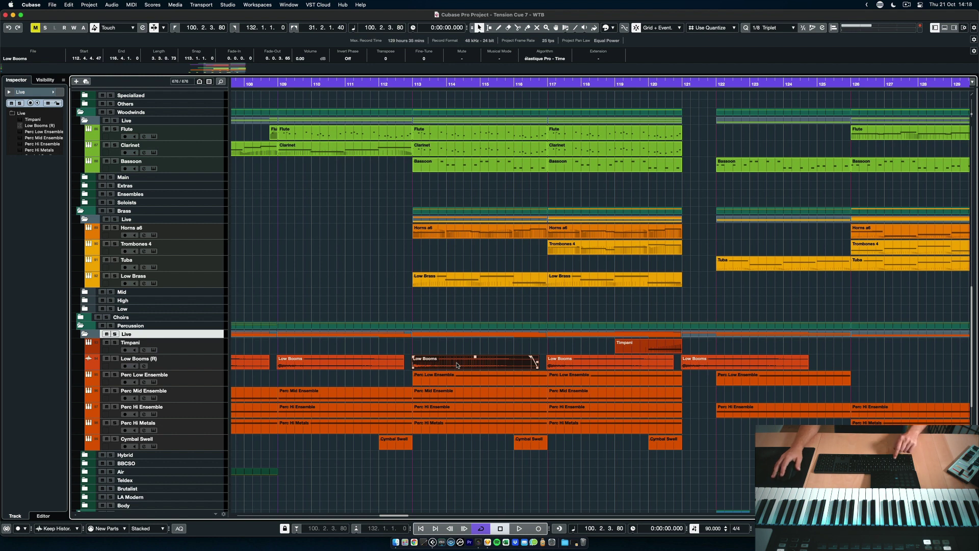
pyautogui.hotkey('alt', 's')
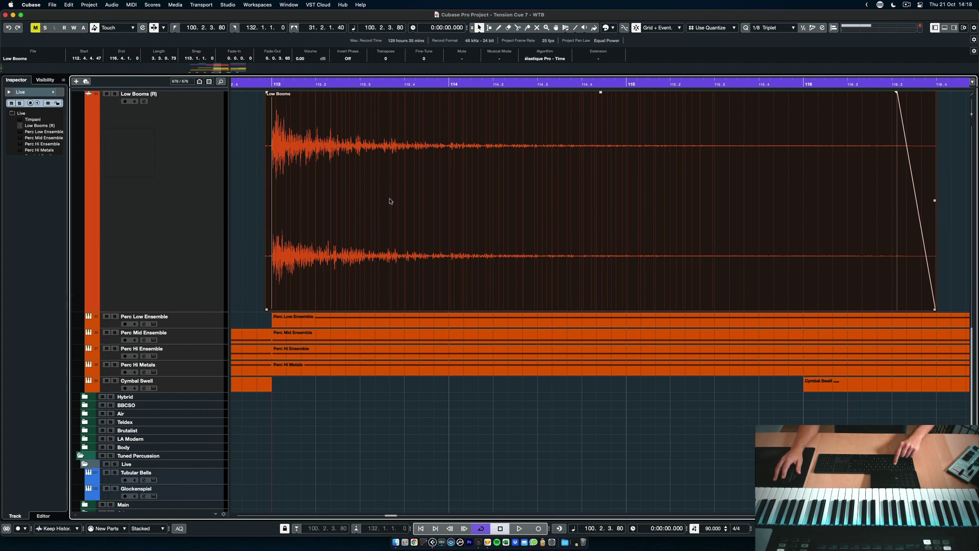
pyautogui.doubleClick(389, 201)
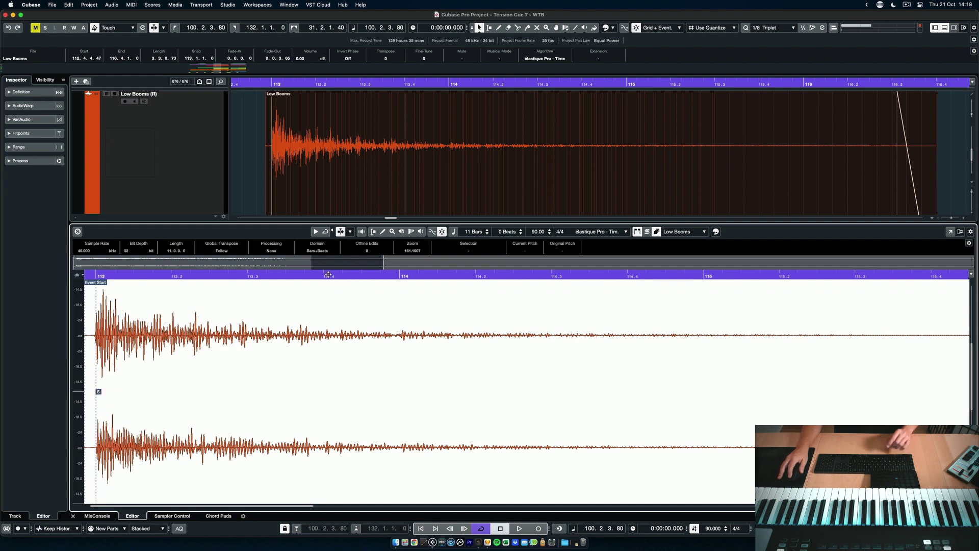
pyautogui.press('super+e')
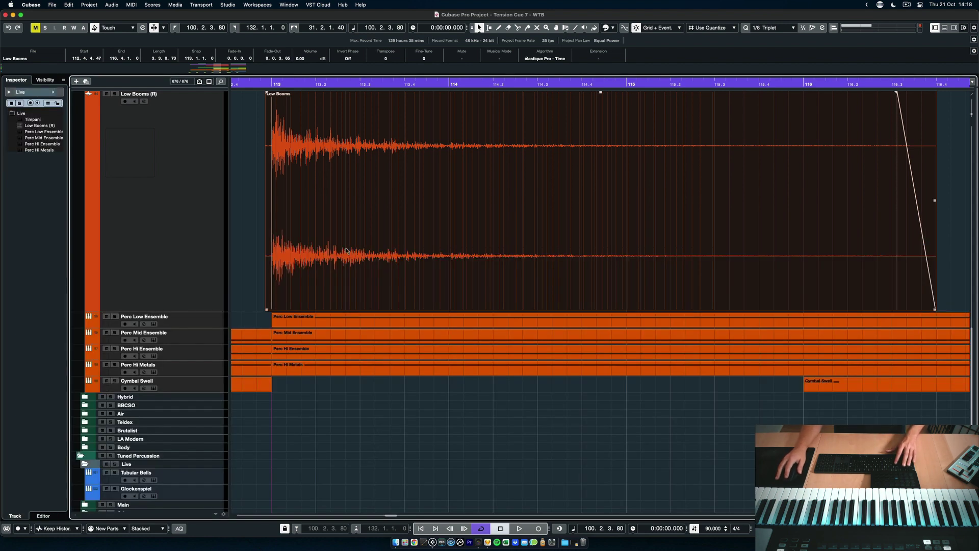
pyautogui.scroll(3, 186, 265)
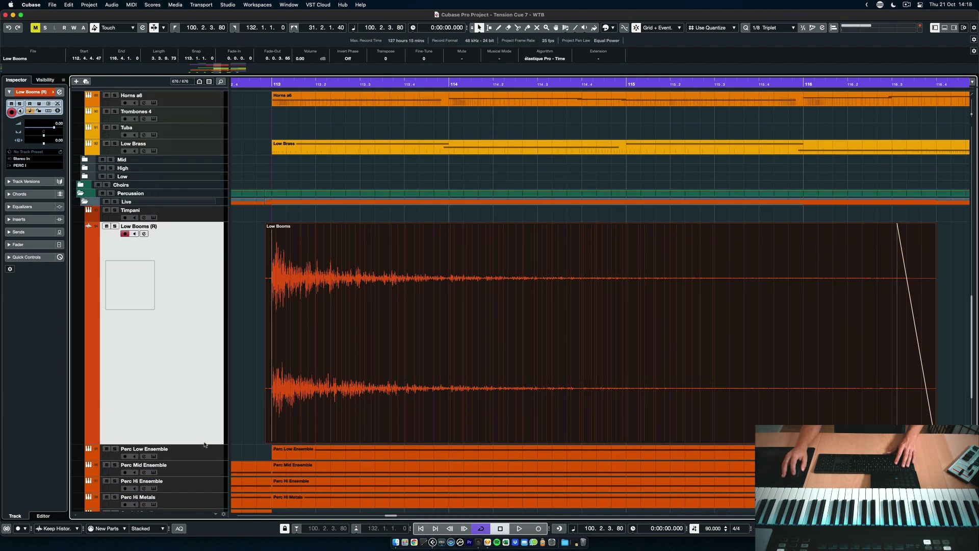
pyautogui.moveTo(204, 443); pyautogui.dragTo(203, 239)
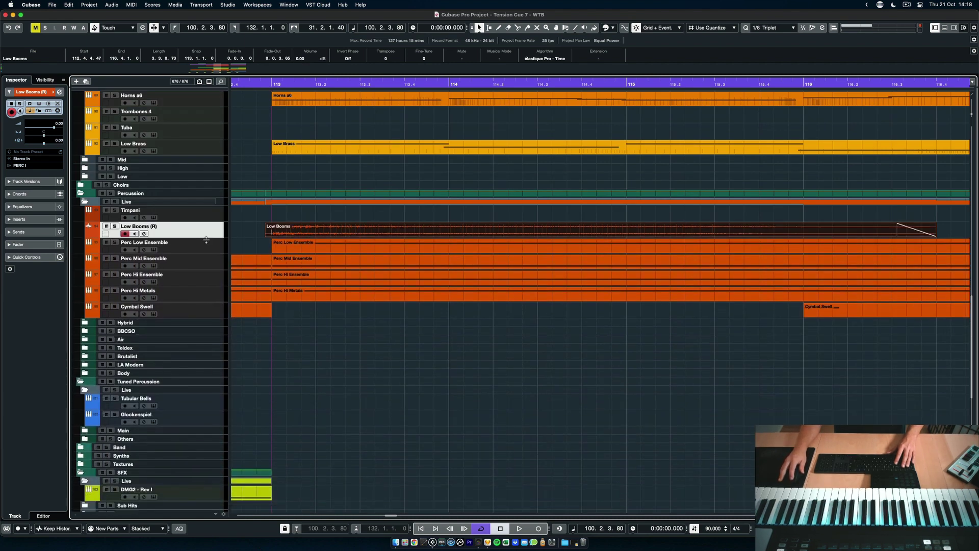
pyautogui.click(395, 340)
pyautogui.press('g')
pyautogui.press('g')
pyautogui.press('g')
pyautogui.press('g')
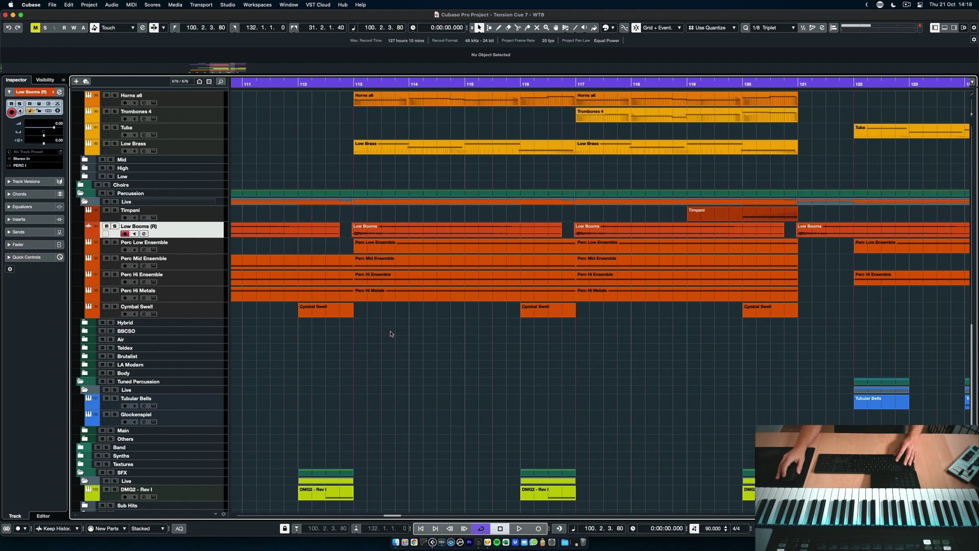
pyautogui.click(408, 228)
pyautogui.hotkey('alt', 's')
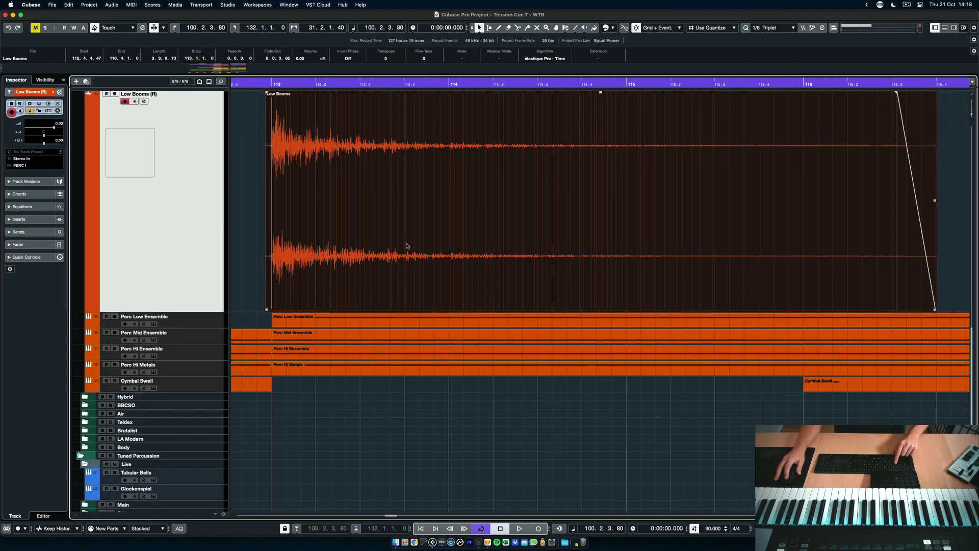
pyautogui.press('Return')
pyautogui.press('Return')
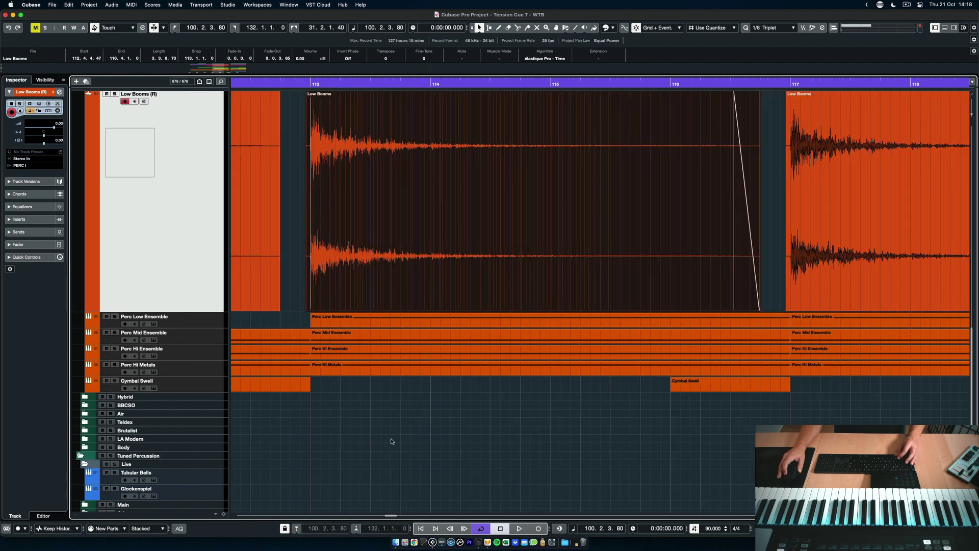
pyautogui.scroll(-2, 391, 441)
pyautogui.click(421, 416)
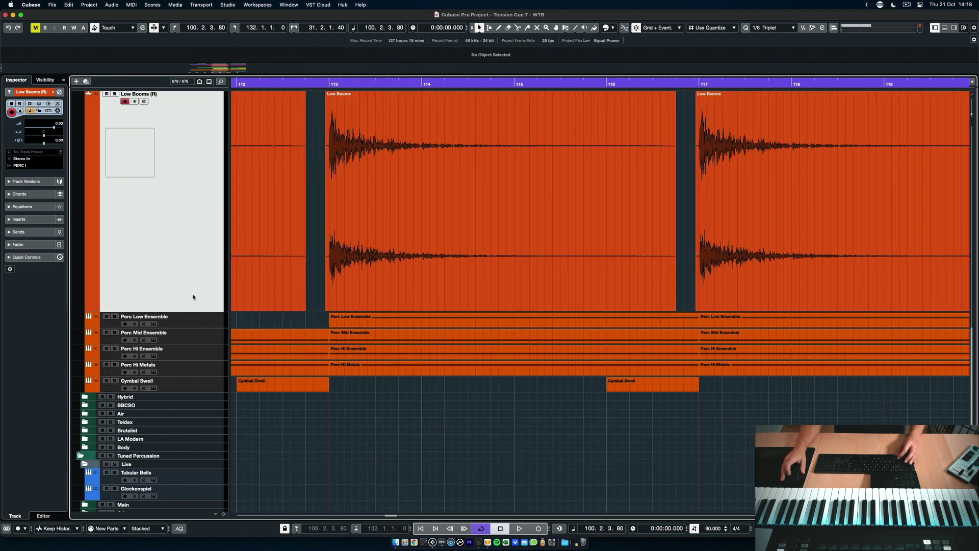
pyautogui.moveTo(197, 310); pyautogui.dragTo(215, 108)
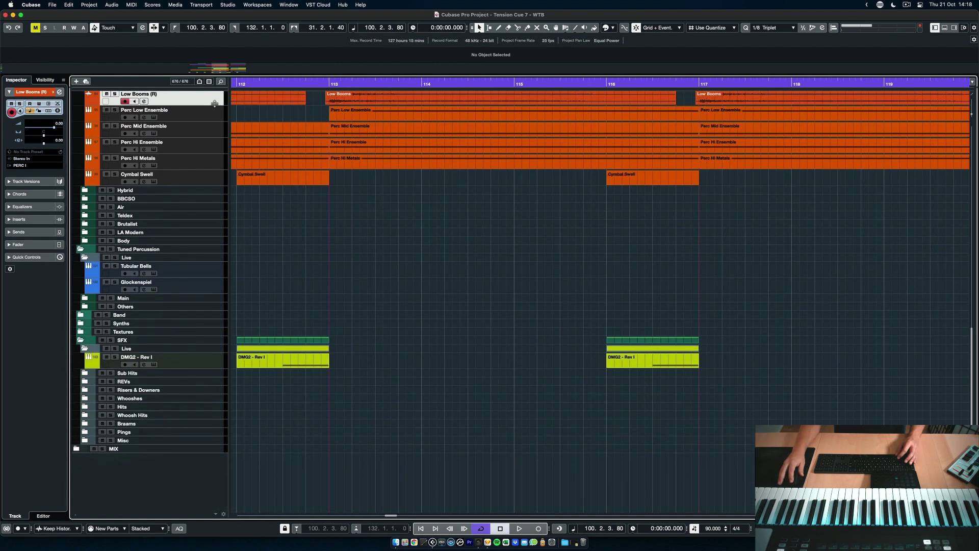
pyautogui.scroll(2, 411, 322)
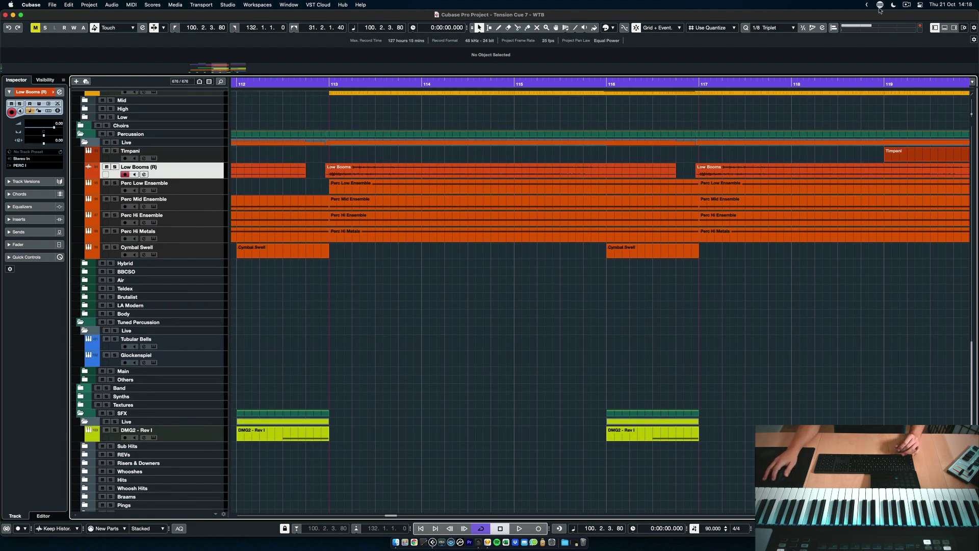
# Place a Multi Action from the Stream Deck category onto an empty key in the configuration window
pyautogui.click(880, 5)
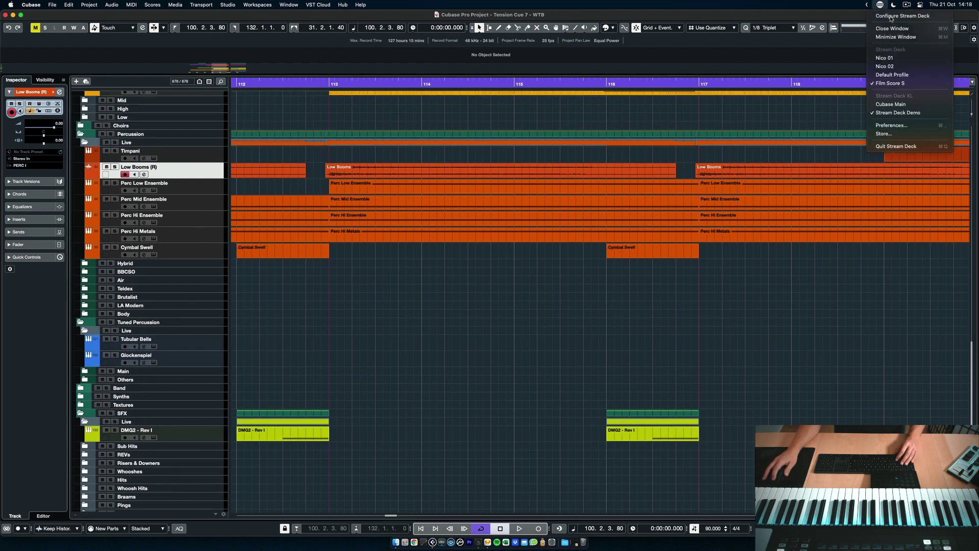
pyautogui.click(900, 16)
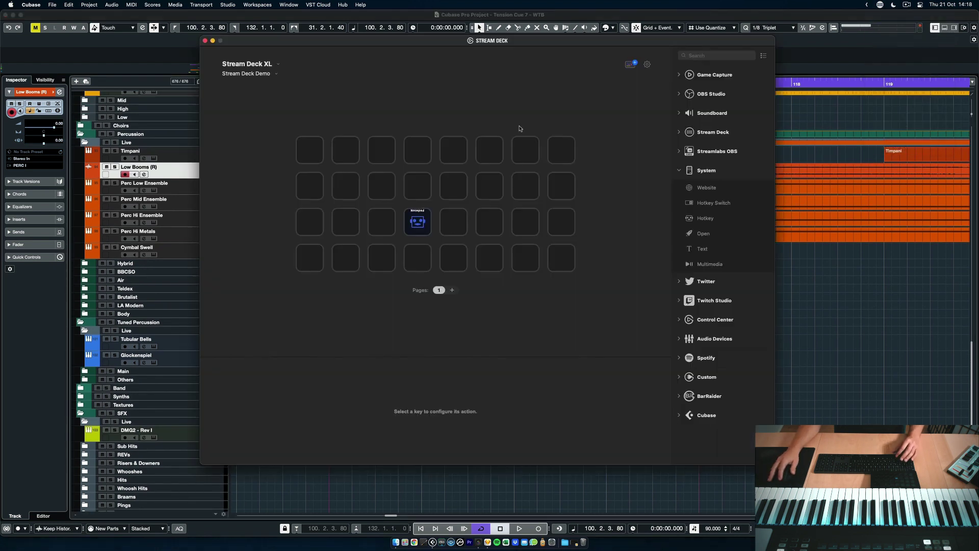
pyautogui.click(681, 171)
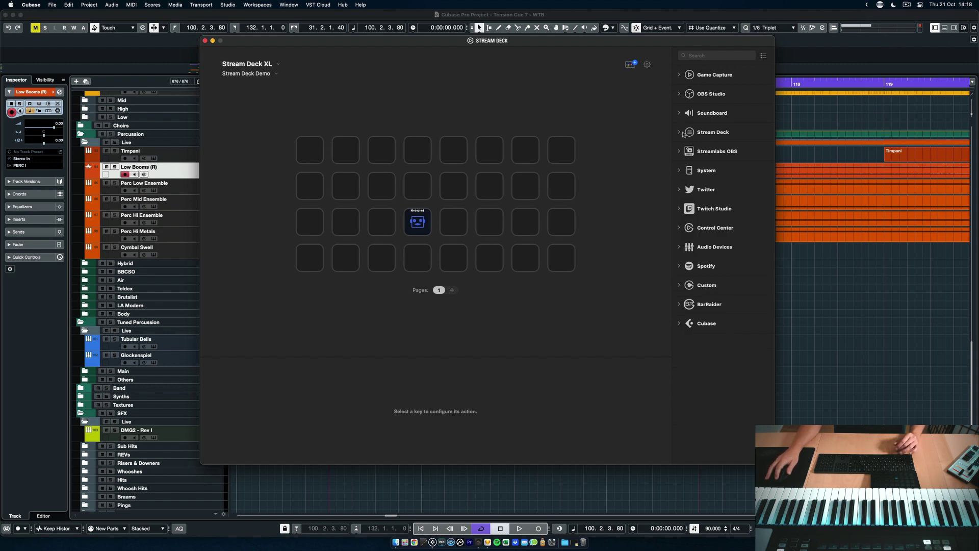
pyautogui.click(679, 132)
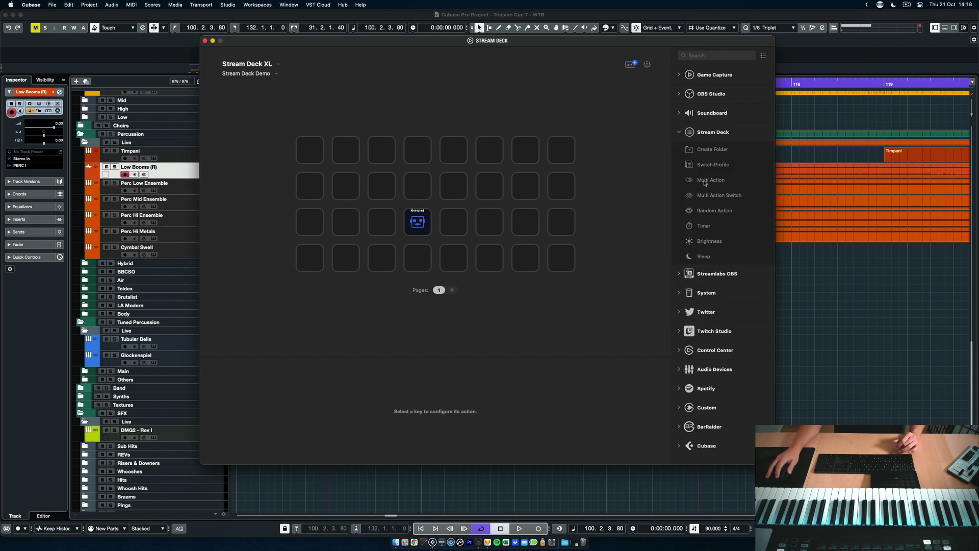
pyautogui.moveTo(704, 182); pyautogui.dragTo(486, 223)
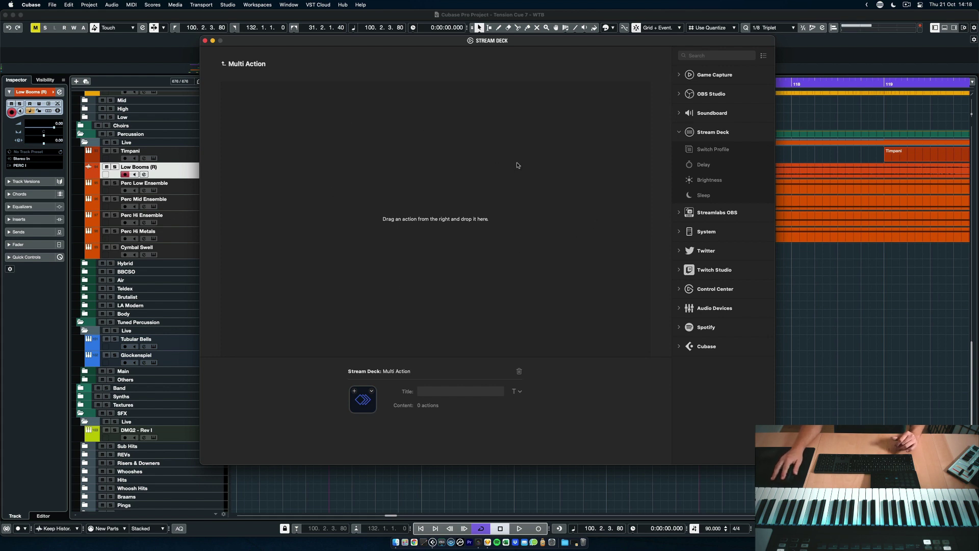
pyautogui.click(680, 233)
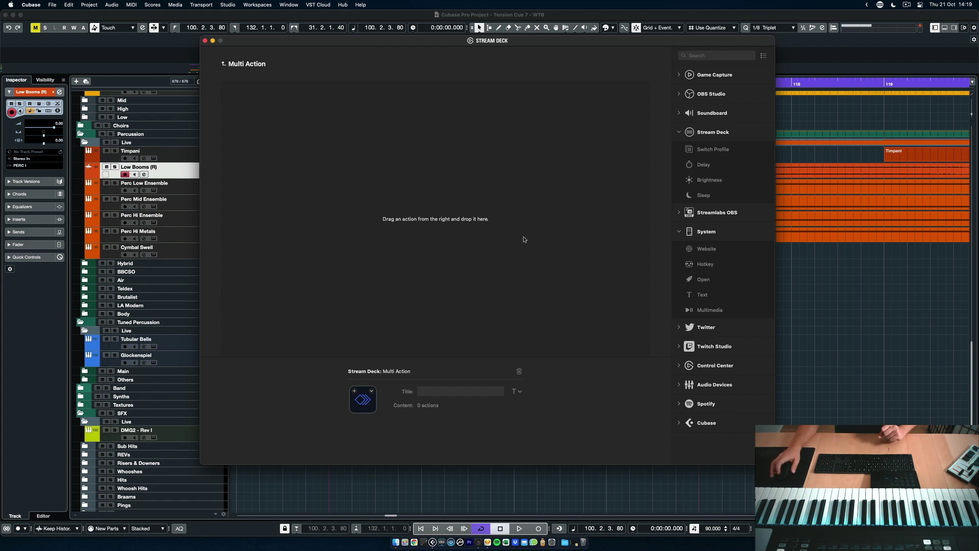
# Add two Hotkey steps to the Multi Action, set to D and E
pyautogui.moveTo(701, 266); pyautogui.dragTo(365, 142)
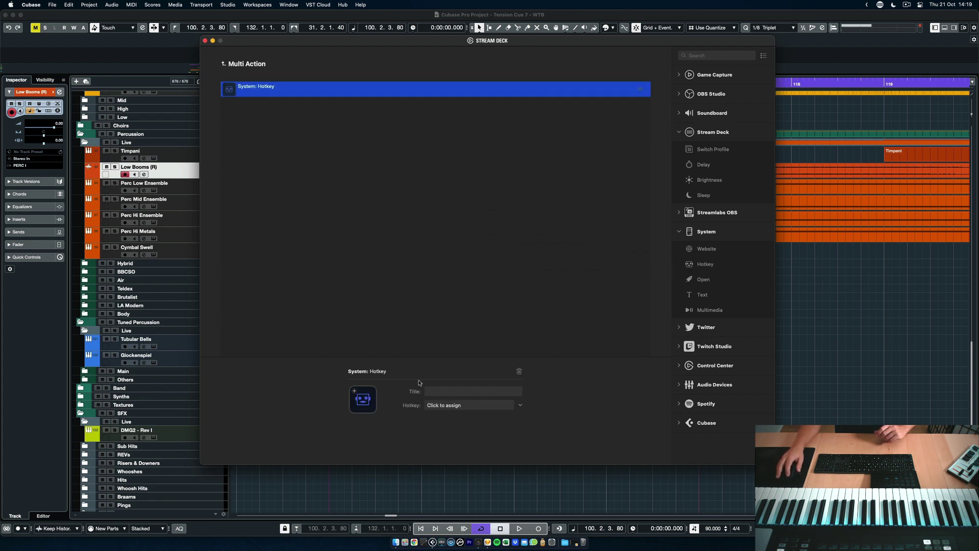
pyautogui.click(461, 406)
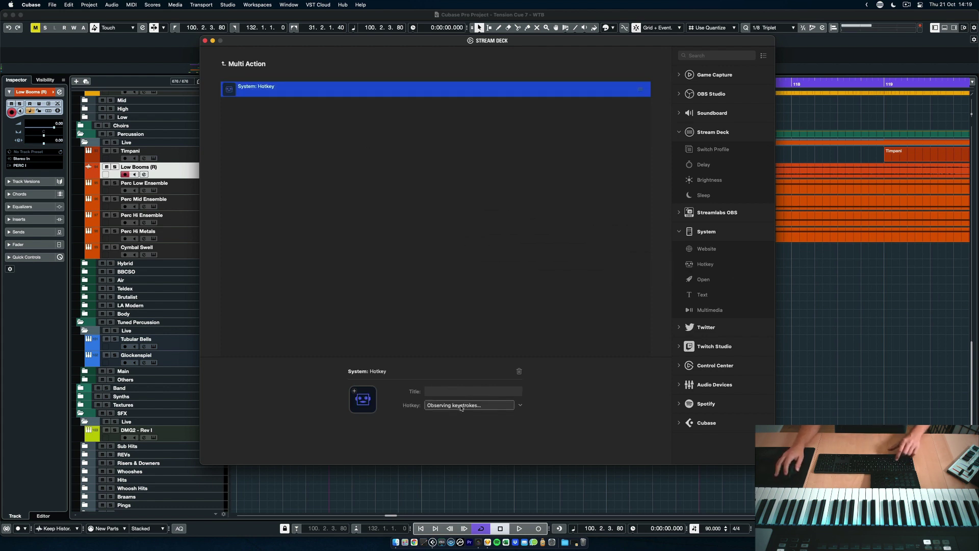
pyautogui.press('d')
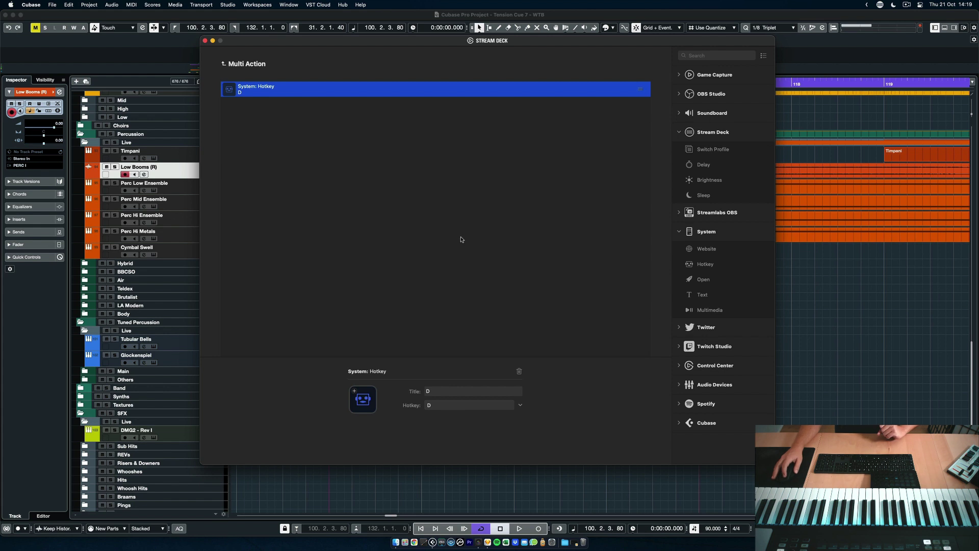
pyautogui.click(461, 239)
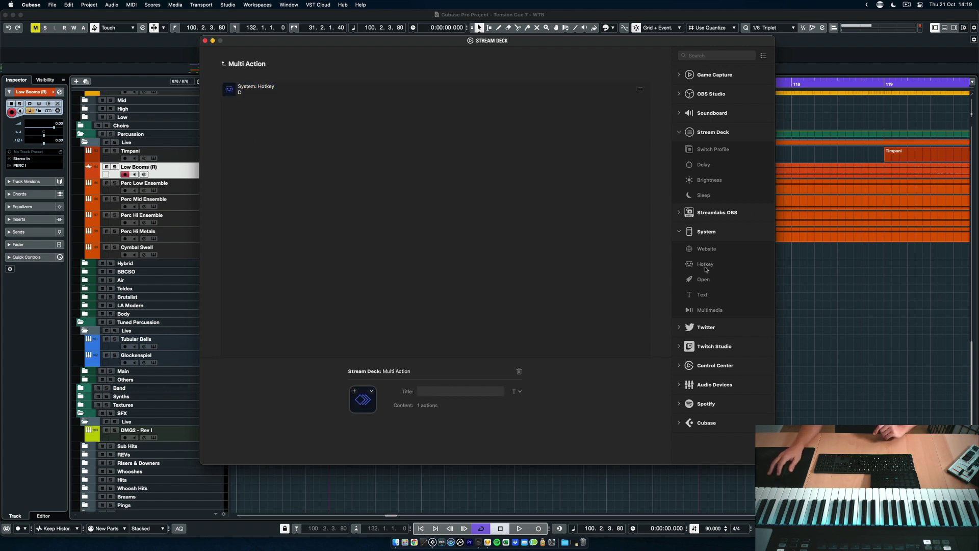
pyautogui.moveTo(708, 267); pyautogui.dragTo(278, 129)
pyautogui.click(466, 406)
pyautogui.press('e')
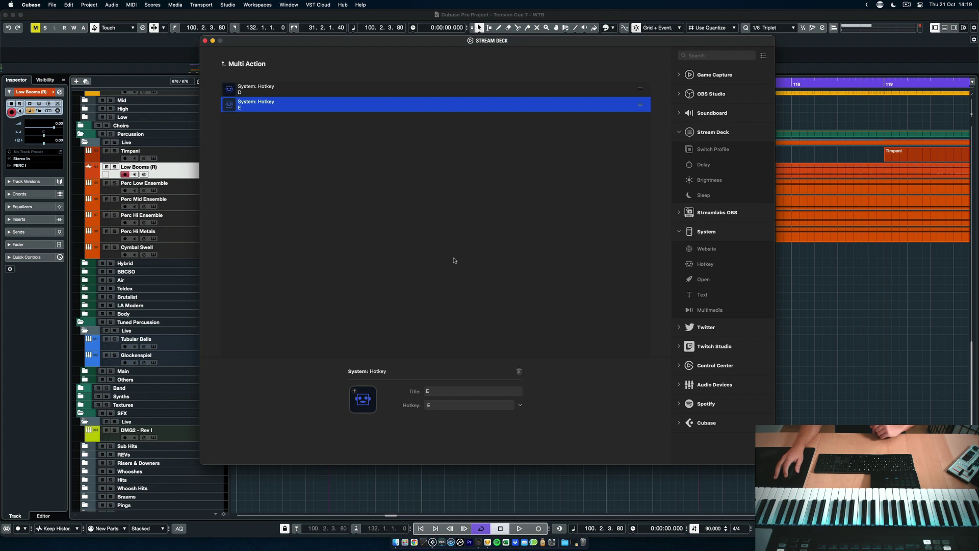
pyautogui.click(454, 261)
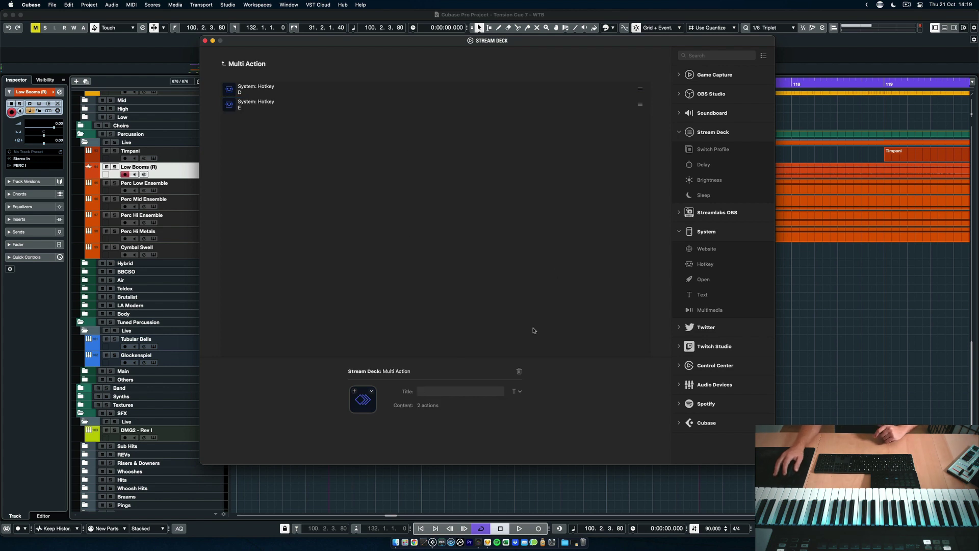
# Title the Multi Action key 'Zoom+Editor' and bring Cubase back to the front
pyautogui.click(224, 65)
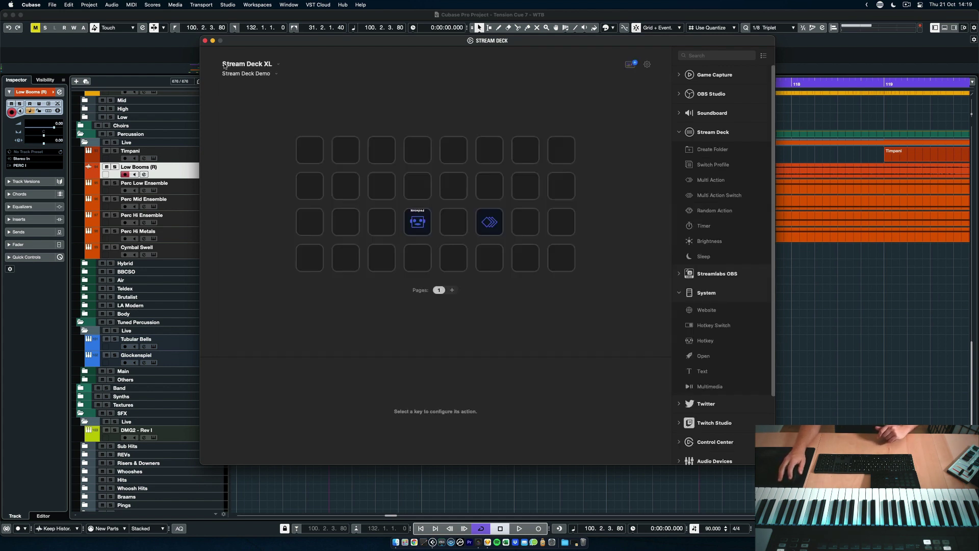
pyautogui.click(488, 224)
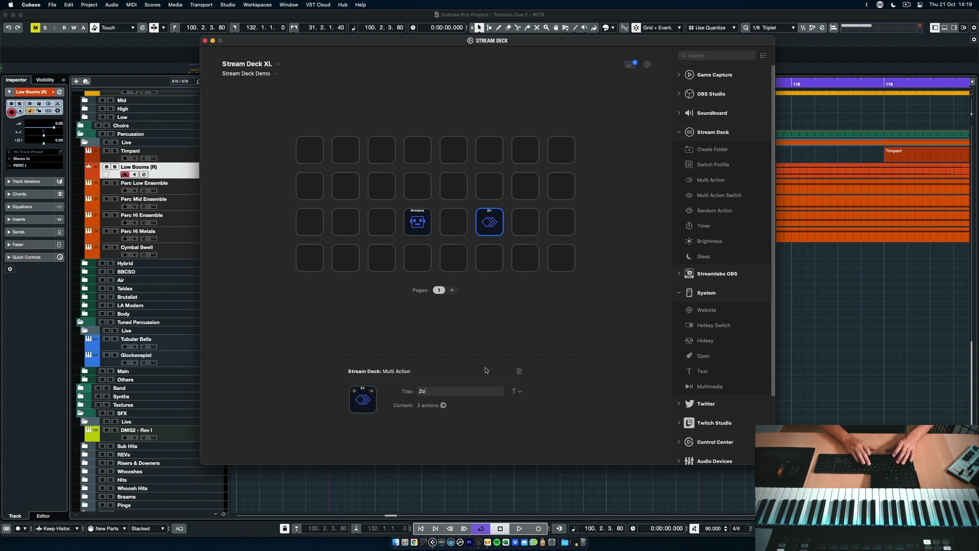
pyautogui.write('Zoom+Editor')
pyautogui.click(519, 301)
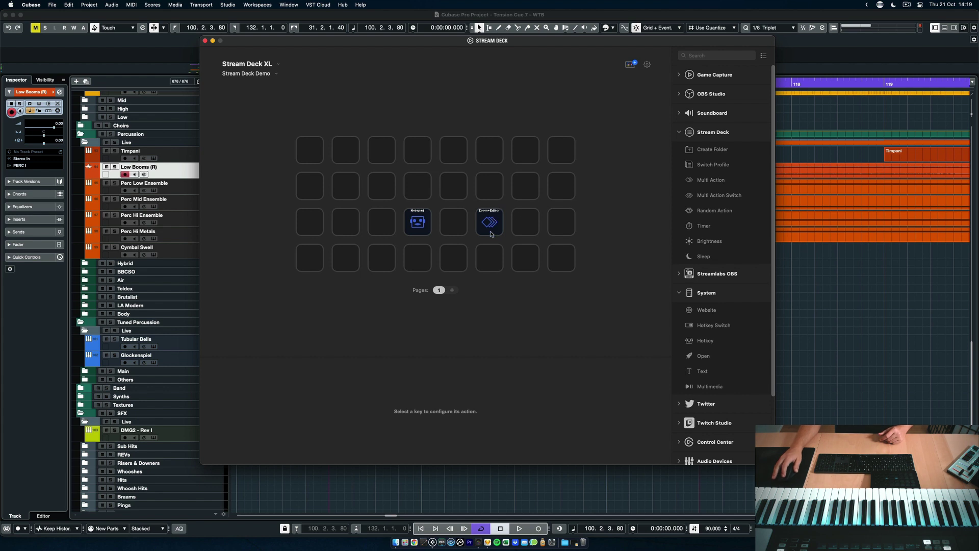
pyautogui.click(815, 337)
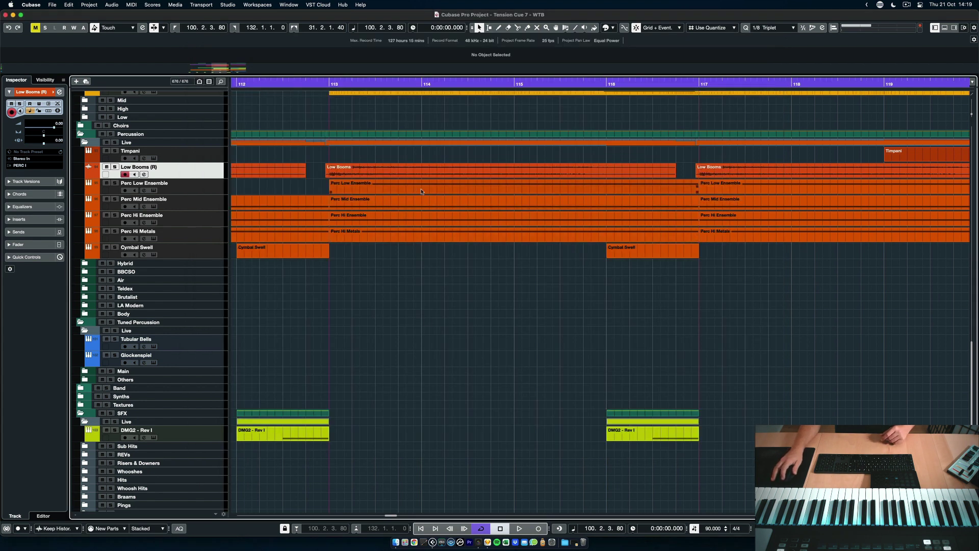
pyautogui.click(416, 170)
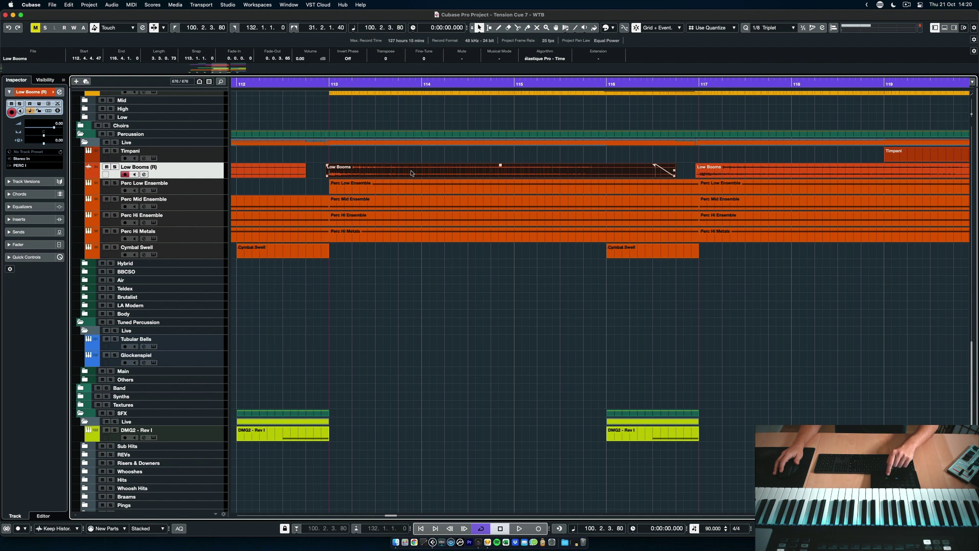
pyautogui.hotkey('alt', 's')
pyautogui.press('super+e')
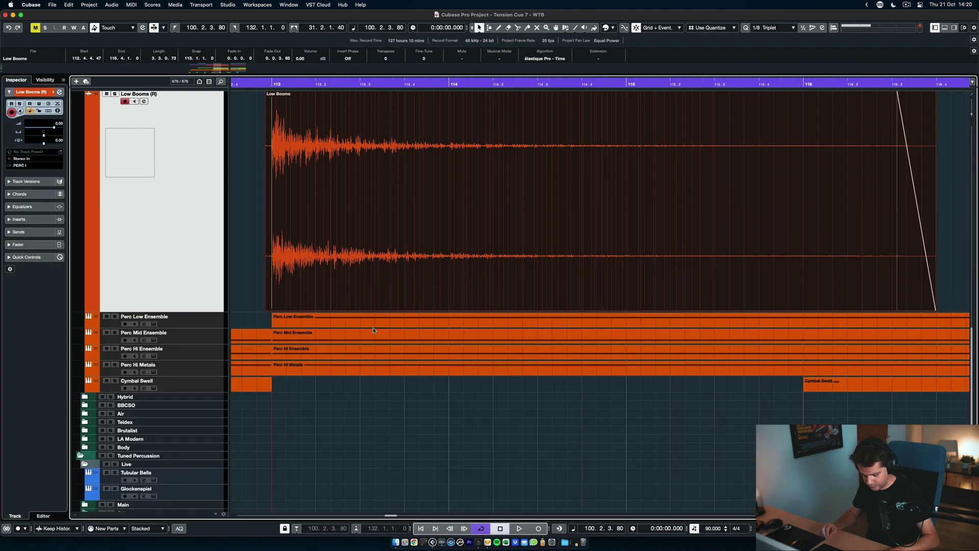
pyautogui.press('super+e')
pyautogui.scroll(1, 428, 210)
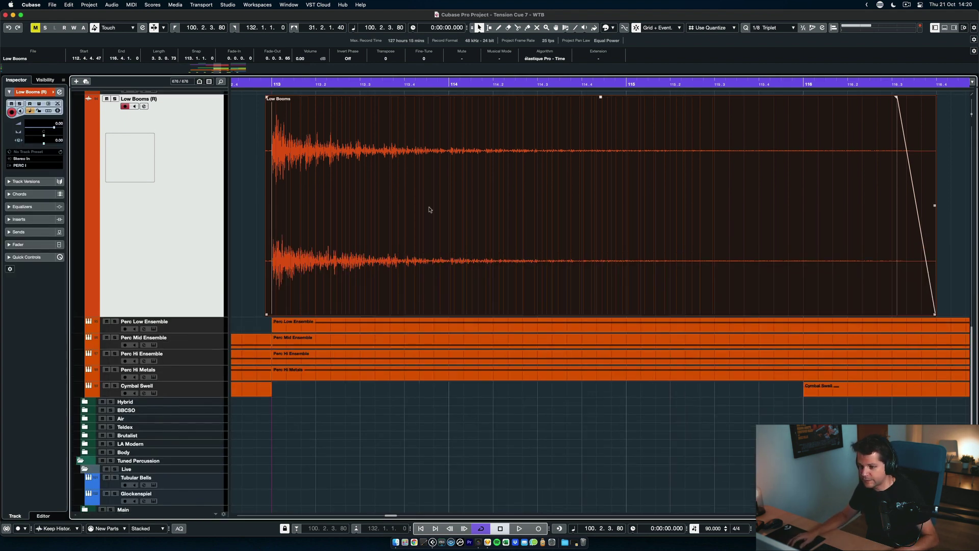
pyautogui.press('g')
pyautogui.press('g')
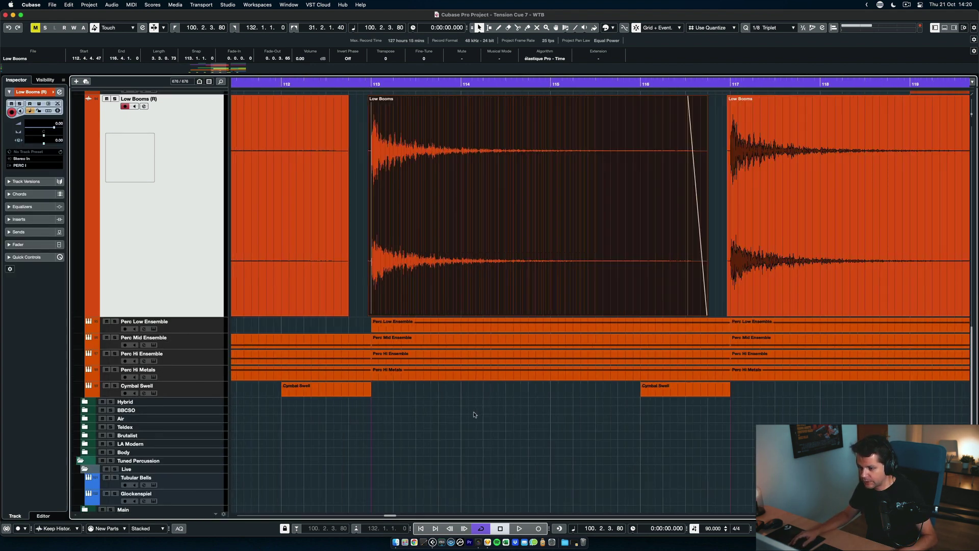
pyautogui.click(470, 406)
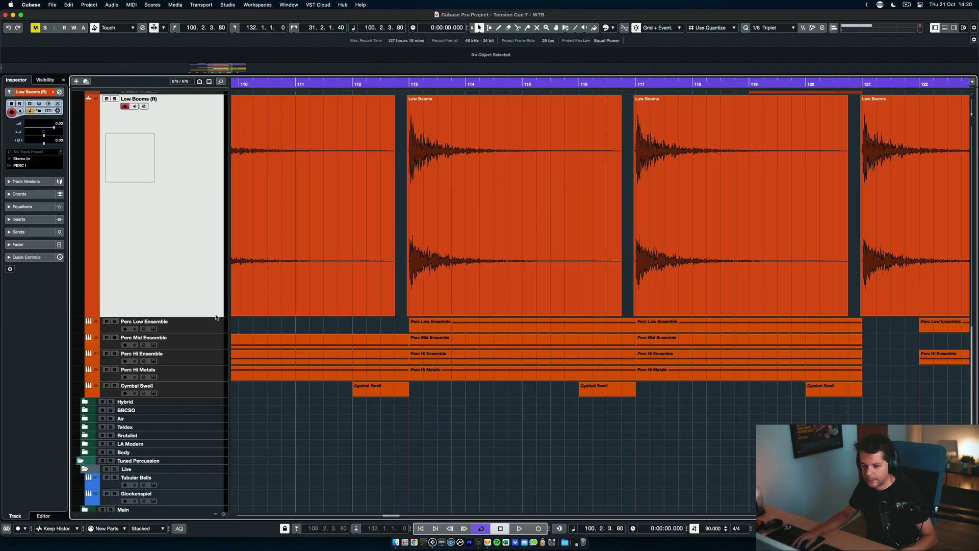
pyautogui.moveTo(216, 318); pyautogui.dragTo(215, 112)
pyautogui.scroll(2, 215, 112)
pyautogui.press('g')
pyautogui.press('g')
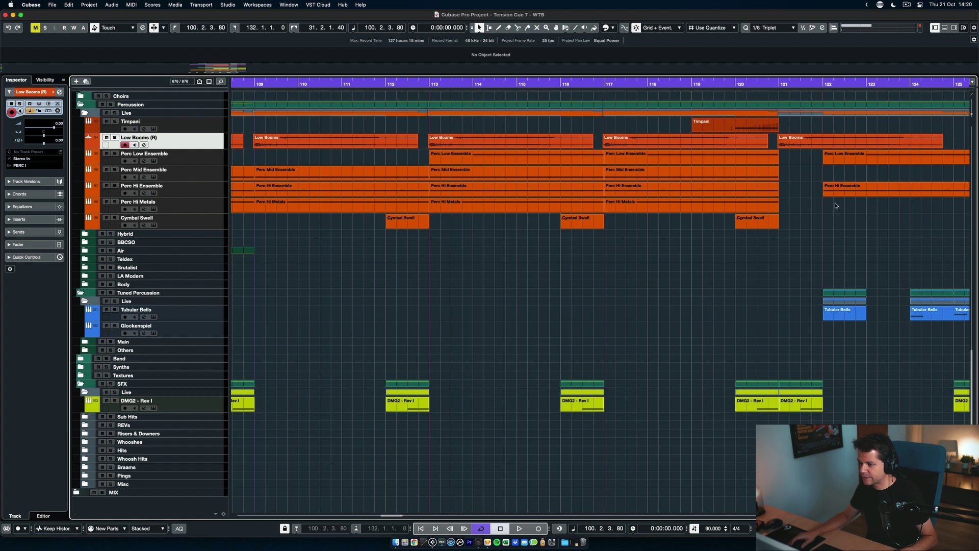
# Add a folder key at row 2, column 2, then enter and leave it
pyautogui.click(880, 5)
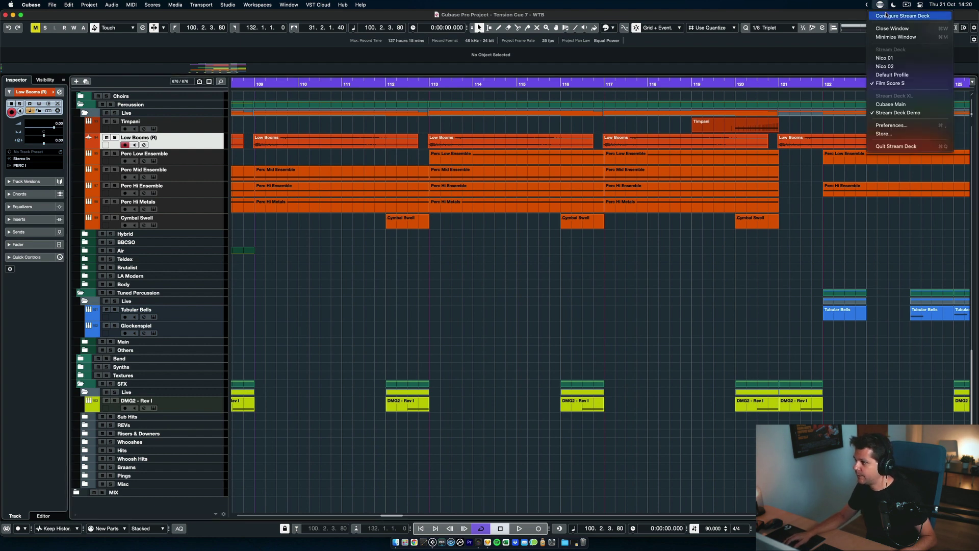
pyautogui.click(898, 16)
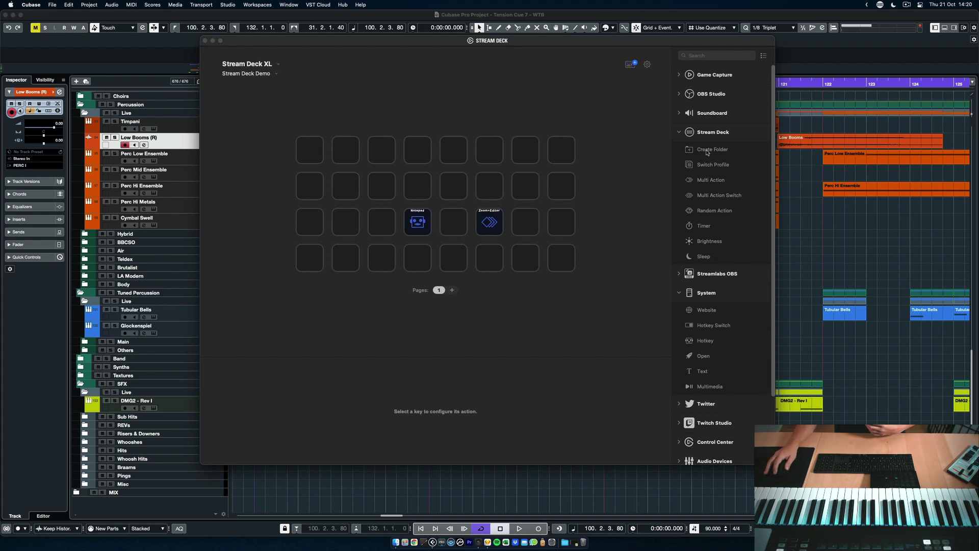
pyautogui.moveTo(707, 152); pyautogui.dragTo(342, 188)
pyautogui.doubleClick(346, 188)
pyautogui.click(310, 158)
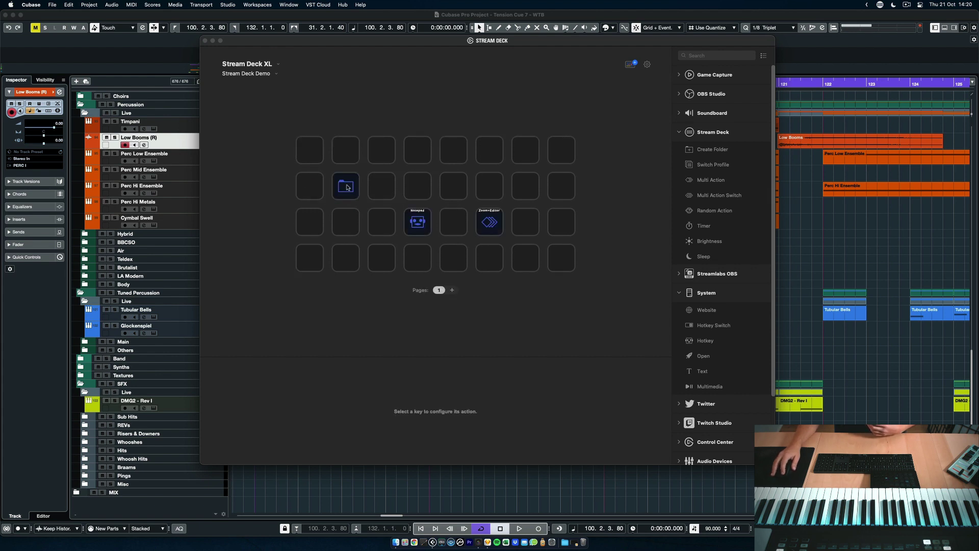
pyautogui.doubleClick(346, 187)
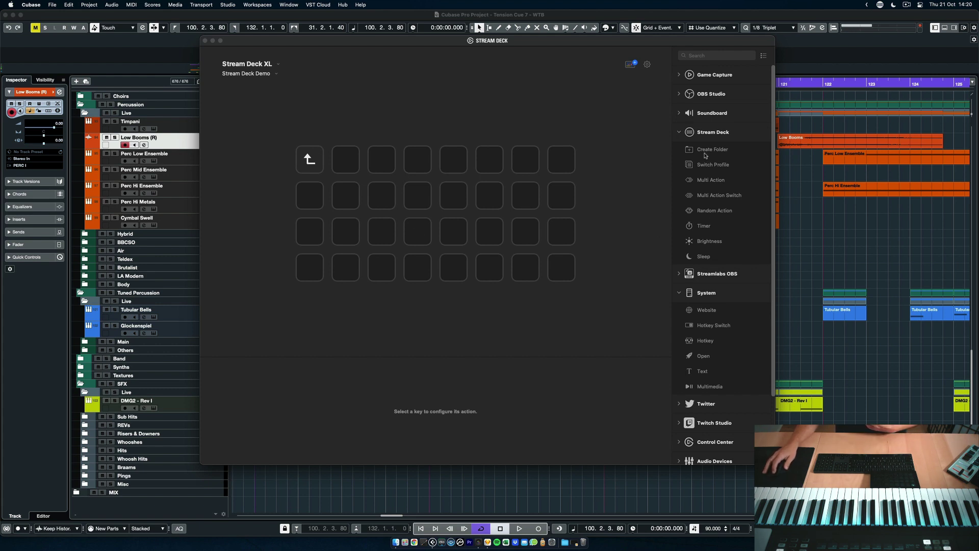
# Add another folder key at row 2, column 3, browse it, then switch to the Cubase Main profile
pyautogui.moveTo(705, 153); pyautogui.dragTo(383, 193)
pyautogui.doubleClick(387, 197)
pyautogui.click(388, 197)
pyautogui.click(309, 160)
pyautogui.doubleClick(309, 159)
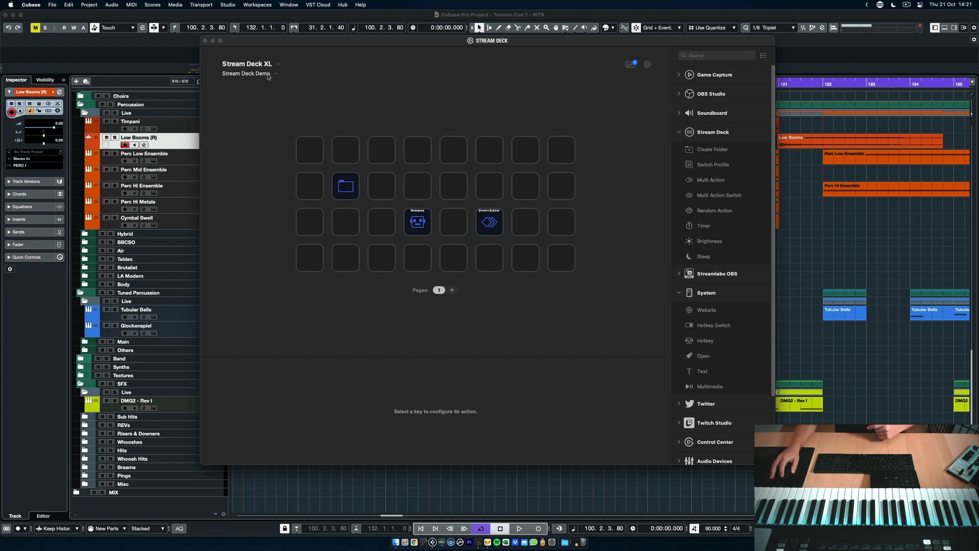
pyautogui.click(268, 74)
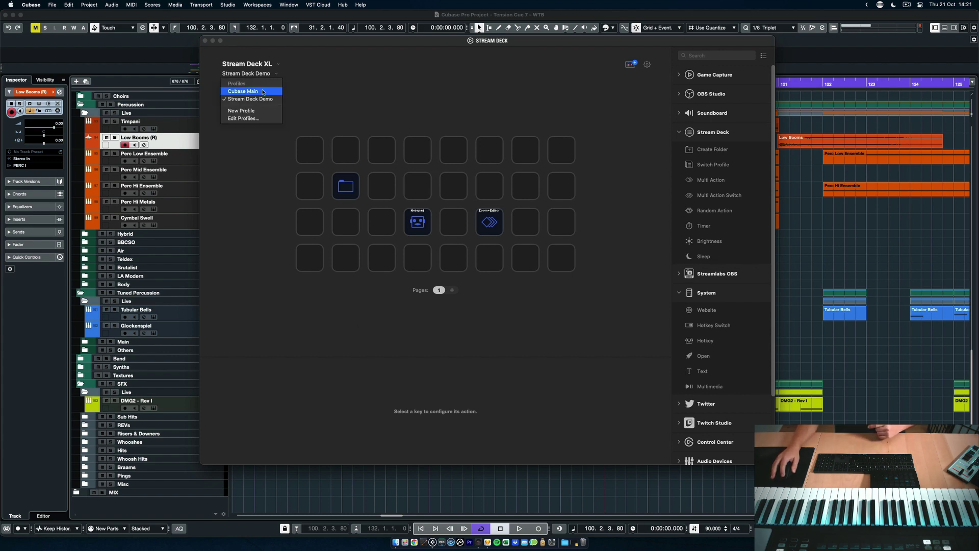
pyautogui.click(263, 92)
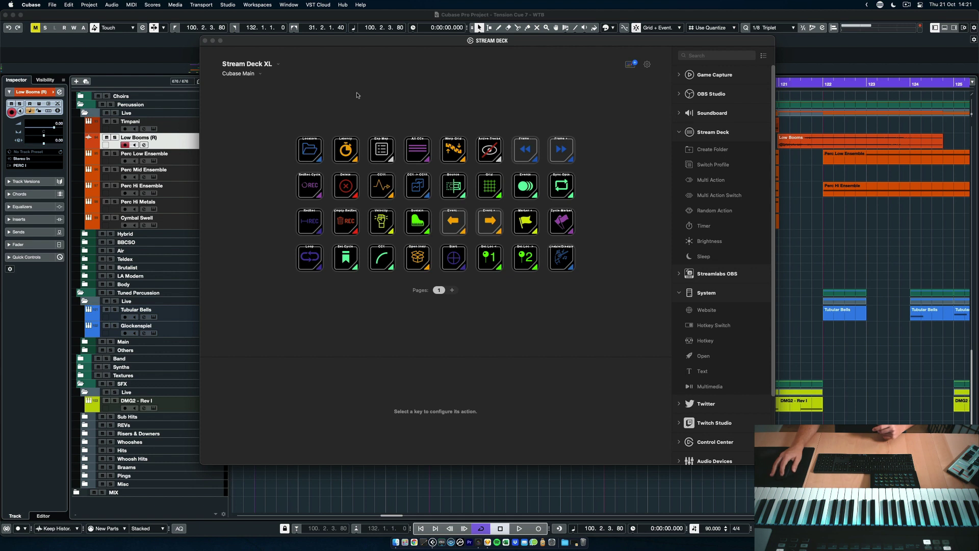
# Close the Stream Deck window and scroll up and down through the project's tracks
pyautogui.click(205, 40)
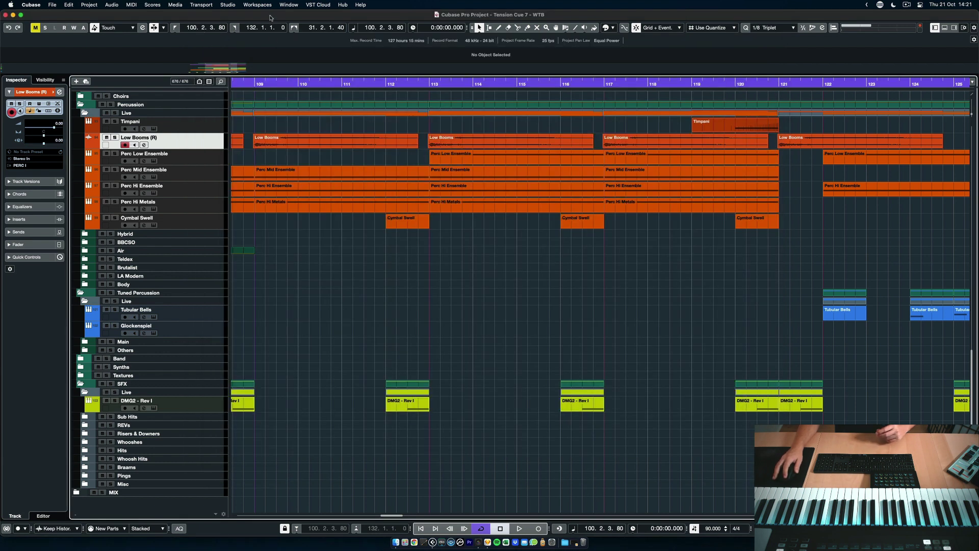
pyautogui.keyDown('ctrl'); pyautogui.scroll(-3, 413, 317); pyautogui.keyUp('ctrl')
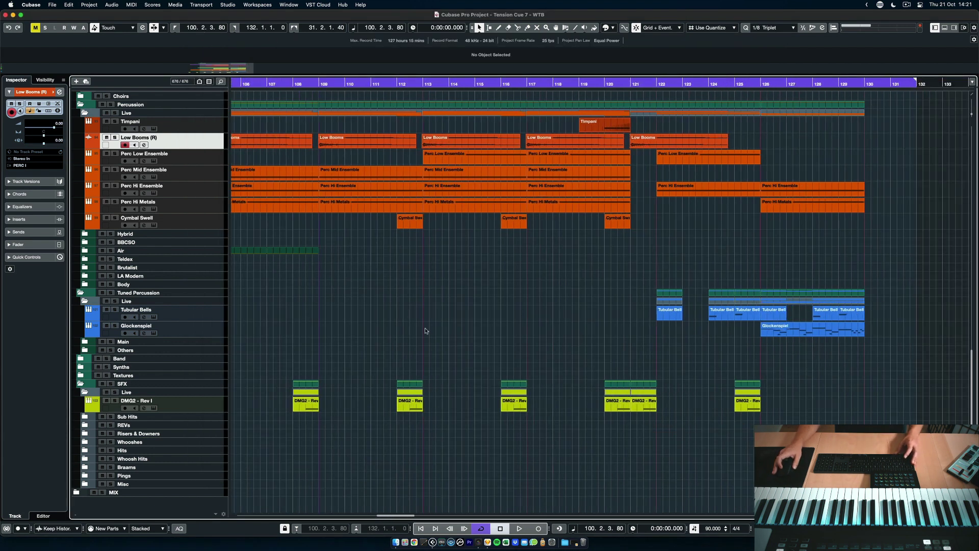
pyautogui.scroll(8, 423, 326)
pyautogui.scroll(10, 426, 331)
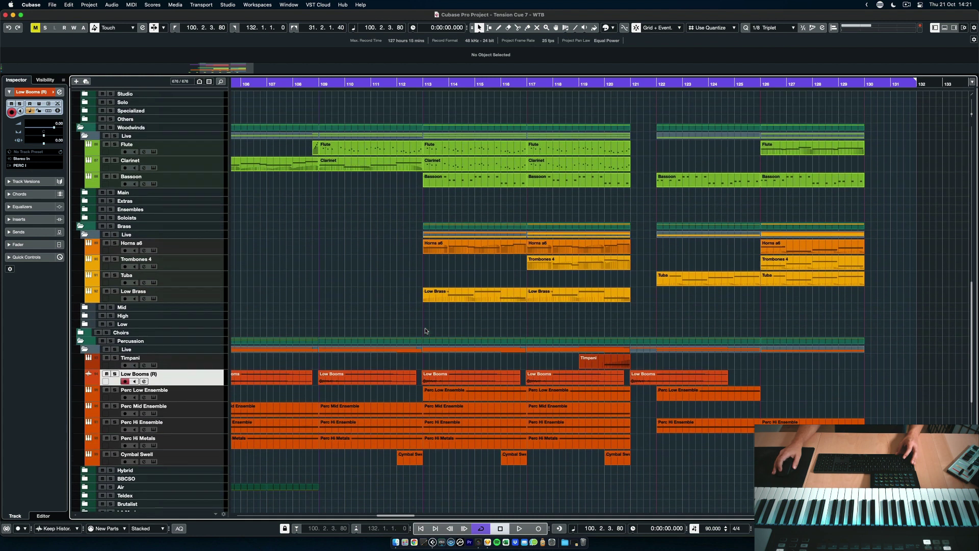
pyautogui.scroll(2, 426, 330)
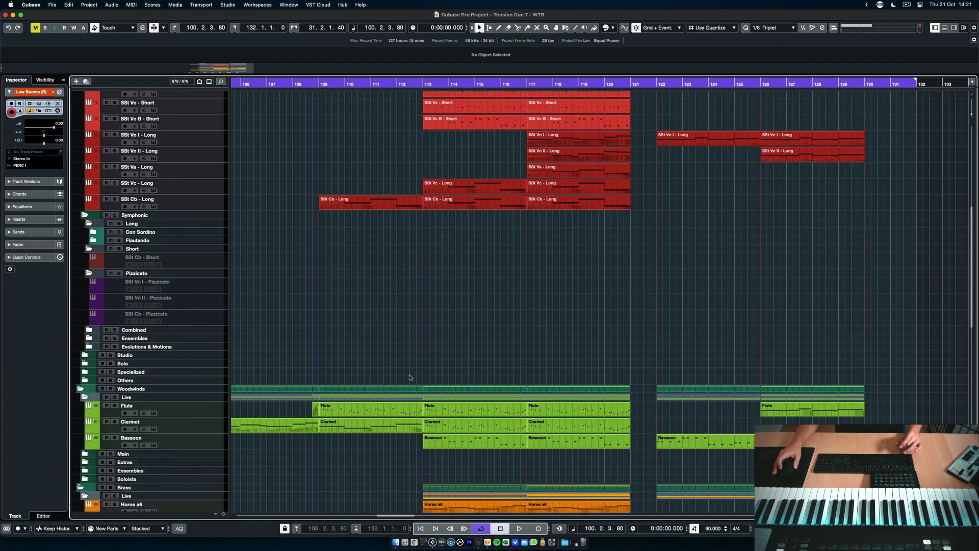
pyautogui.scroll(5, 406, 378)
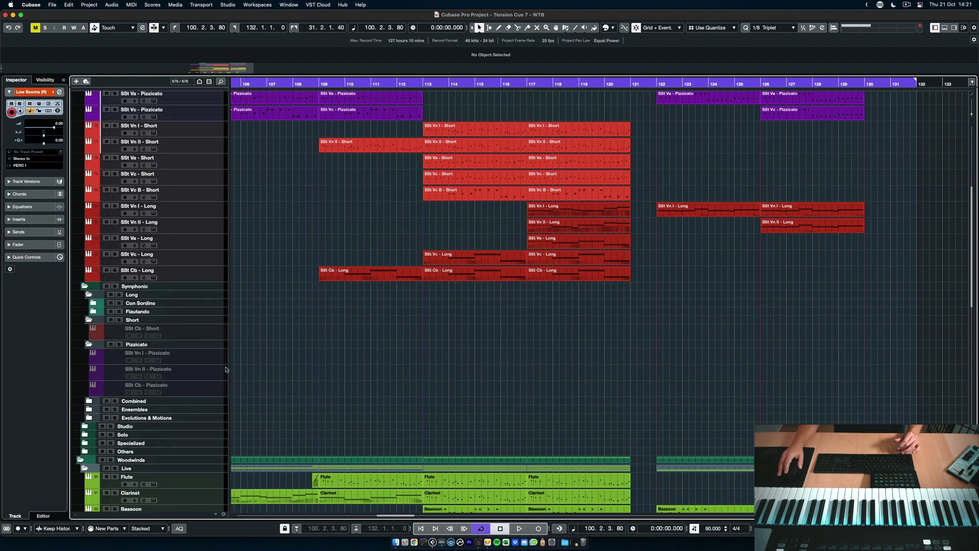
pyautogui.scroll(-7, 185, 366)
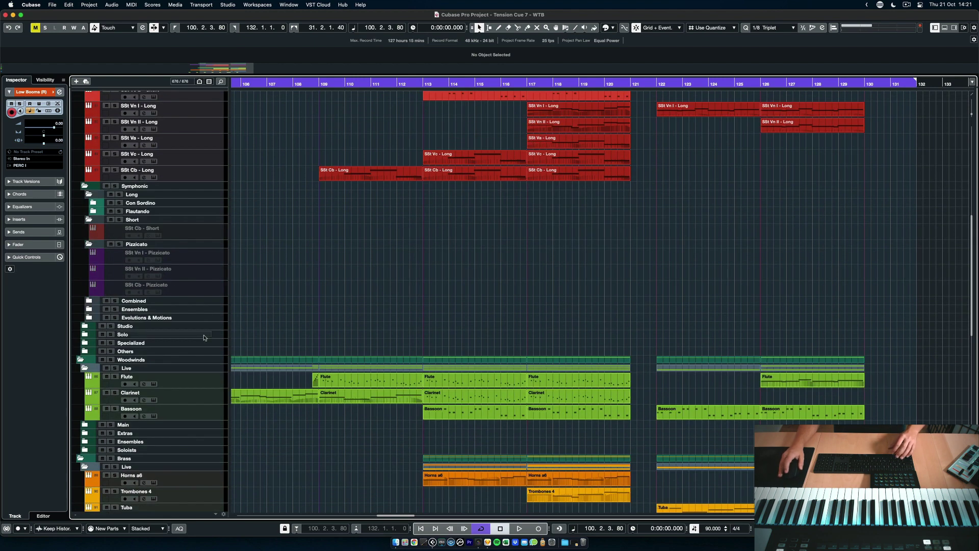
pyautogui.scroll(-20, 186, 266)
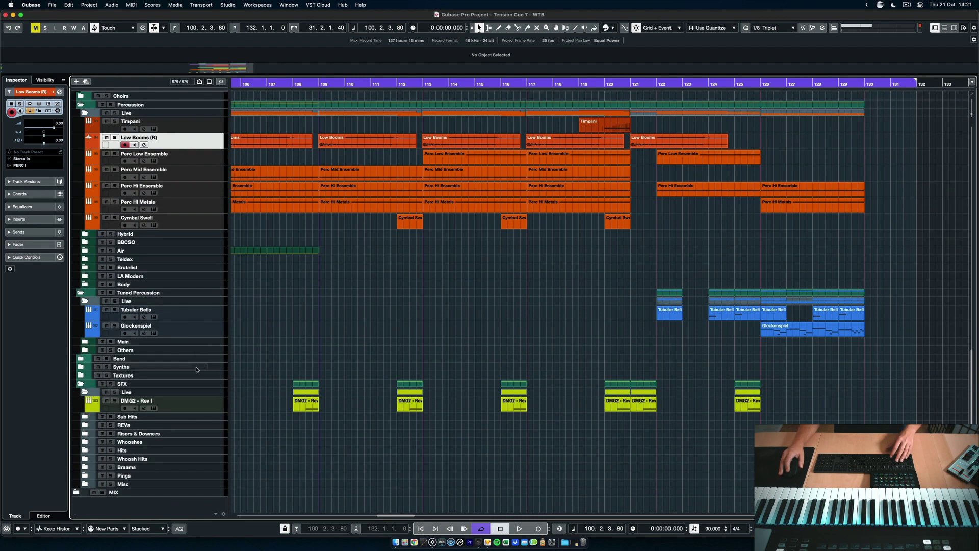
pyautogui.scroll(20, 349, 338)
pyautogui.scroll(-1, 277, 319)
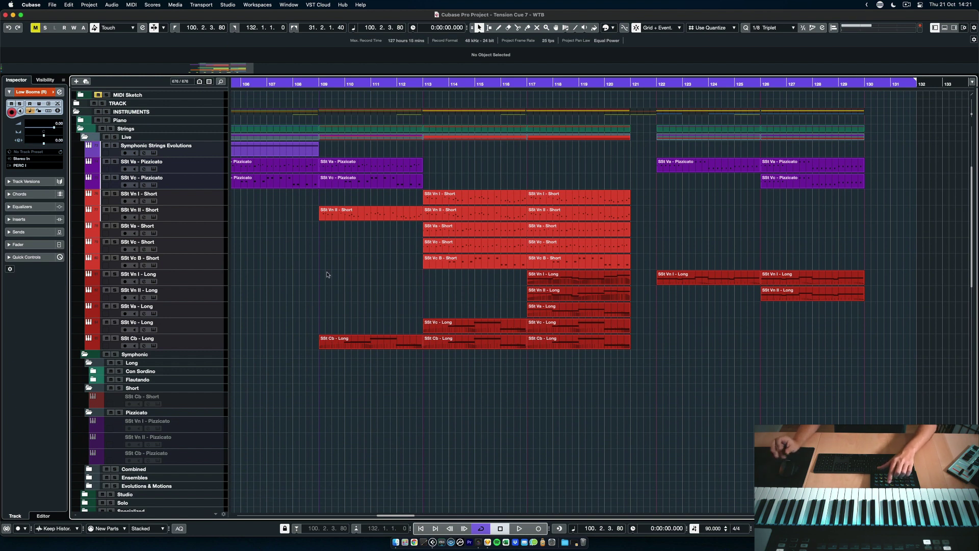
# Hide tracks without parts using Alt+H, then show all 676 tracks again
pyautogui.hotkey('alt', 'h')
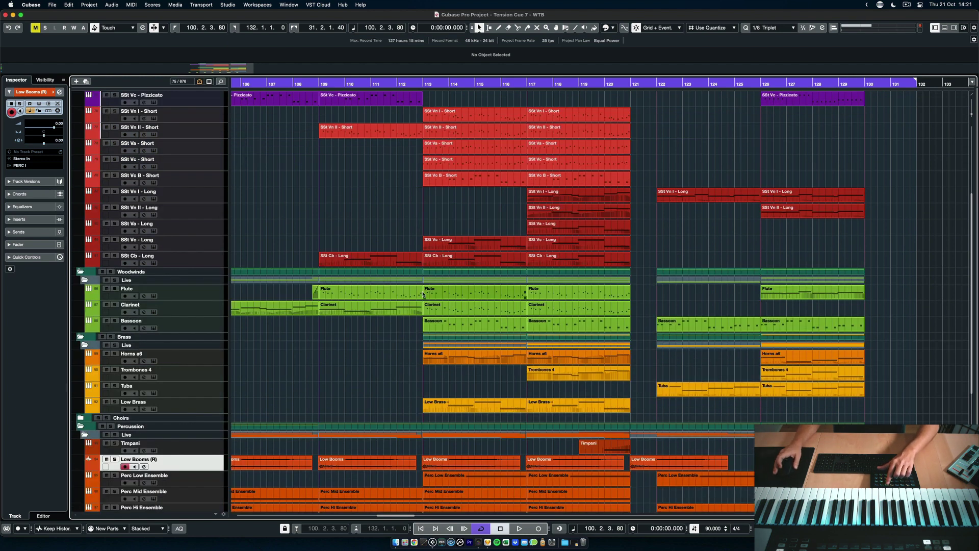
pyautogui.scroll(-5, 333, 317)
pyautogui.scroll(8, 329, 345)
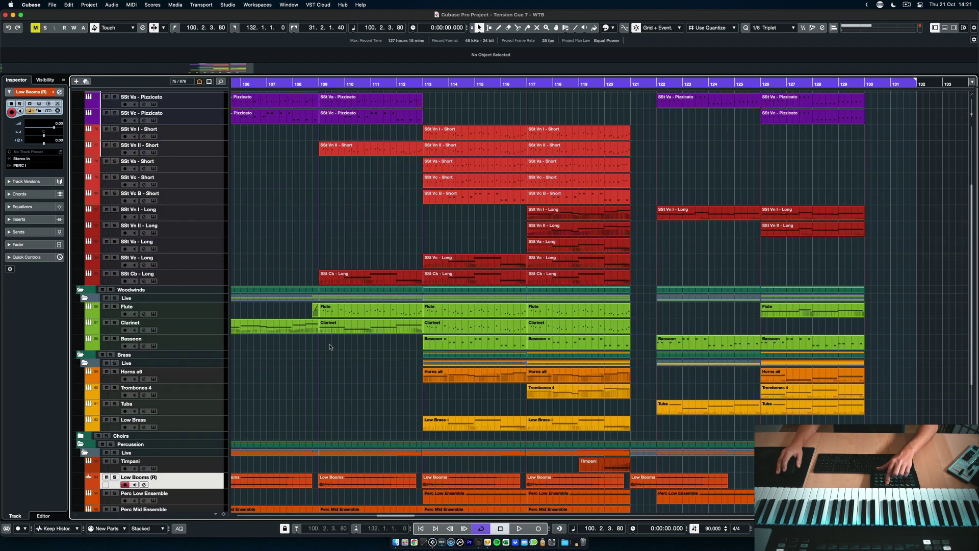
pyautogui.scroll(-3, 329, 346)
pyautogui.scroll(-2, 329, 347)
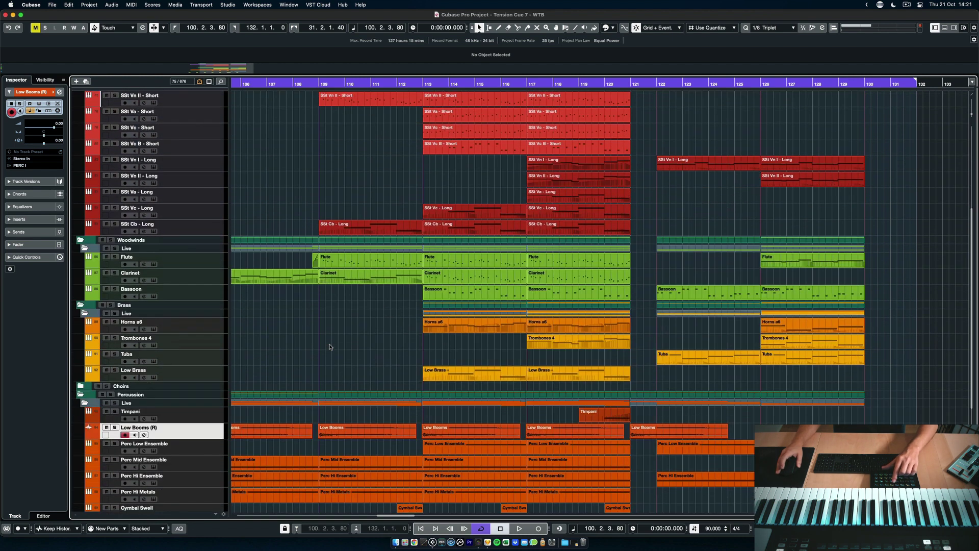
pyautogui.hotkey('alt', 'h')
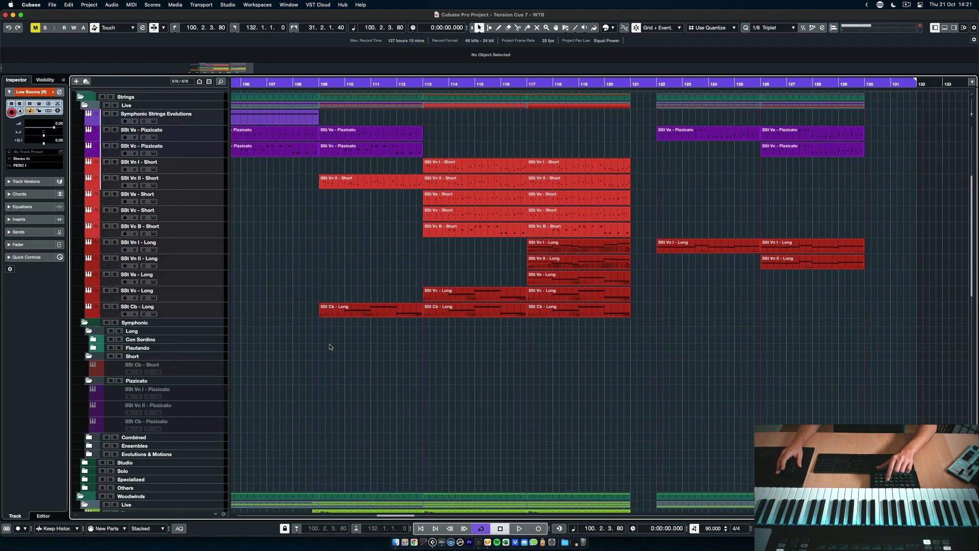
pyautogui.scroll(-3, 262, 353)
# Select SSt Vn II - Pizzicato and open the SSt Vc - Short part in the Key Editor
pyautogui.click(217, 354)
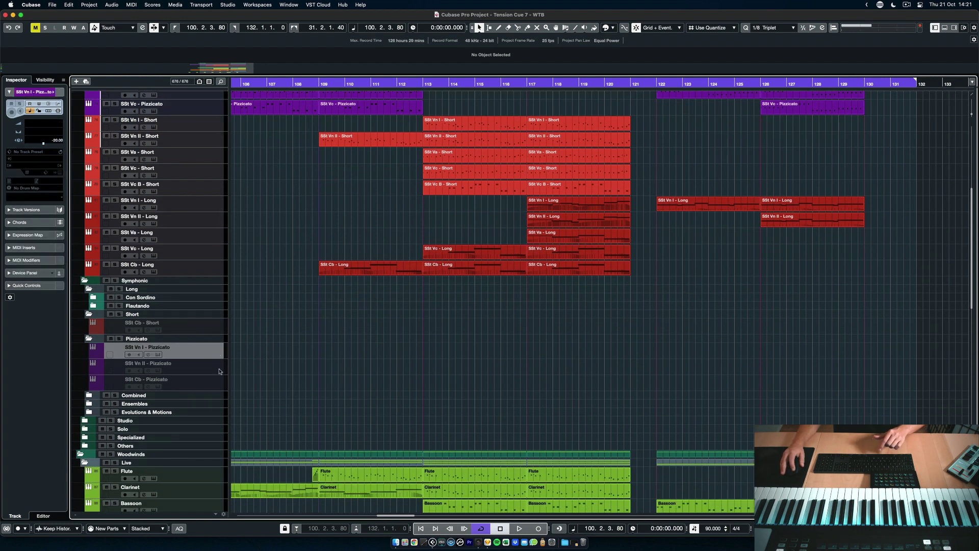
pyautogui.click(220, 368)
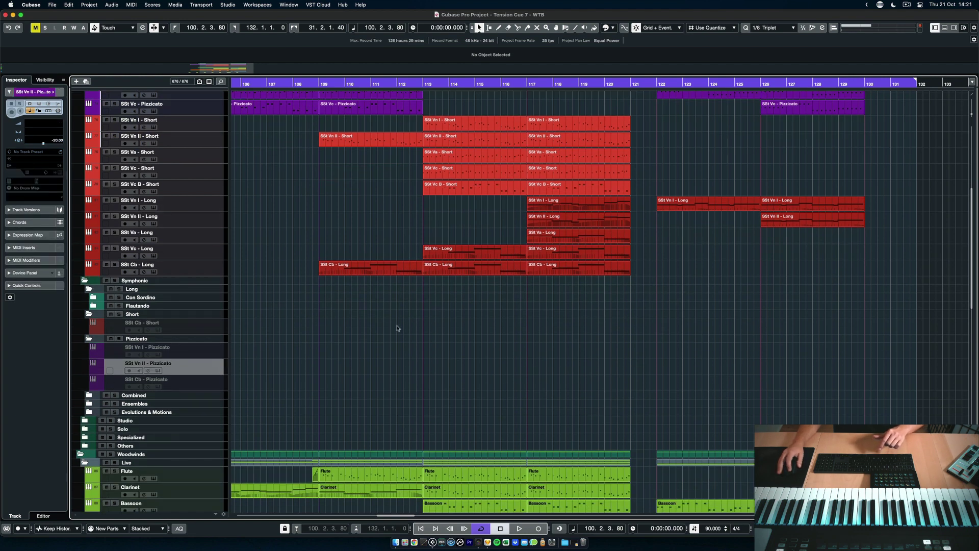
pyautogui.doubleClick(467, 171)
# Cycle the controller lane through Velocity, Modulation CC 1 and Articulations, then close the Key Editor and lower zone
pyautogui.hscroll(-5, 357, 300)
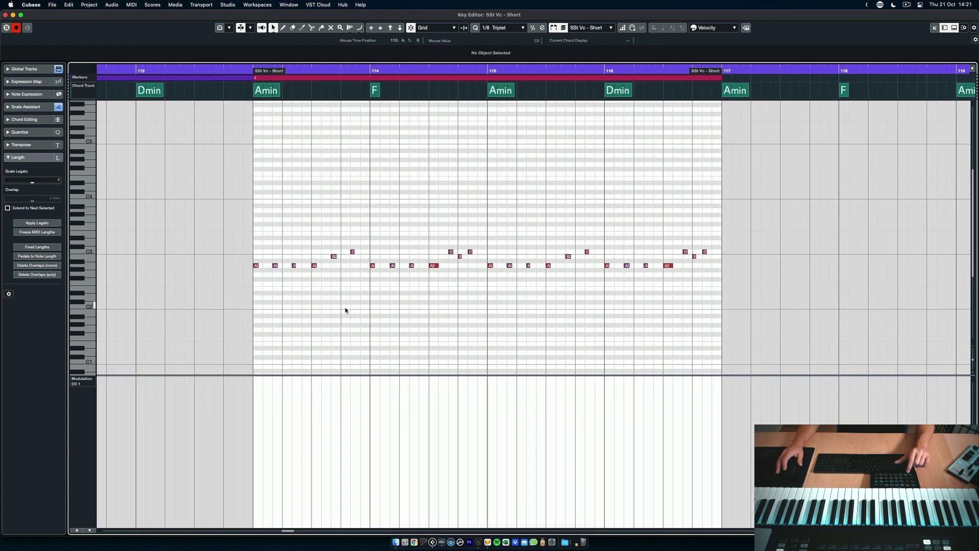
pyautogui.press('v')
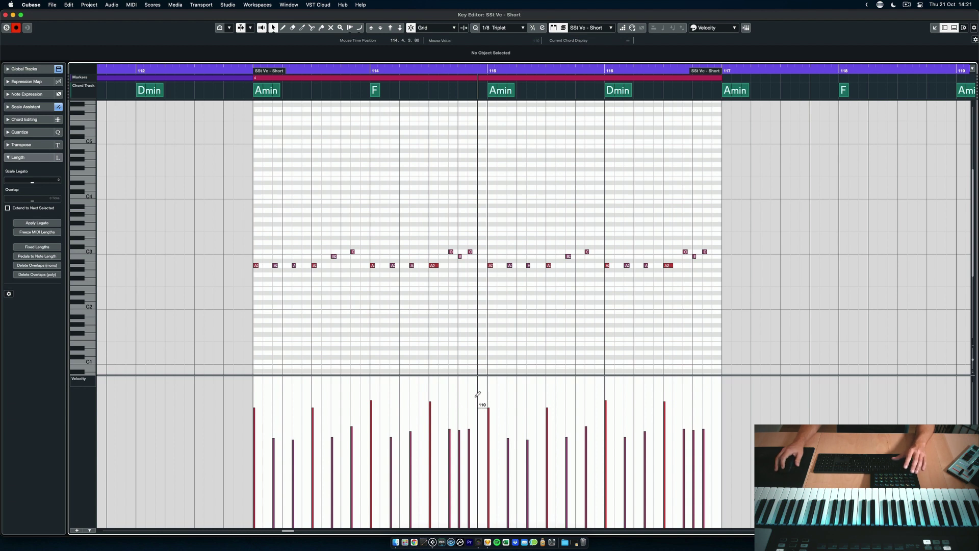
pyautogui.hotkey('ctrl', 'Down')
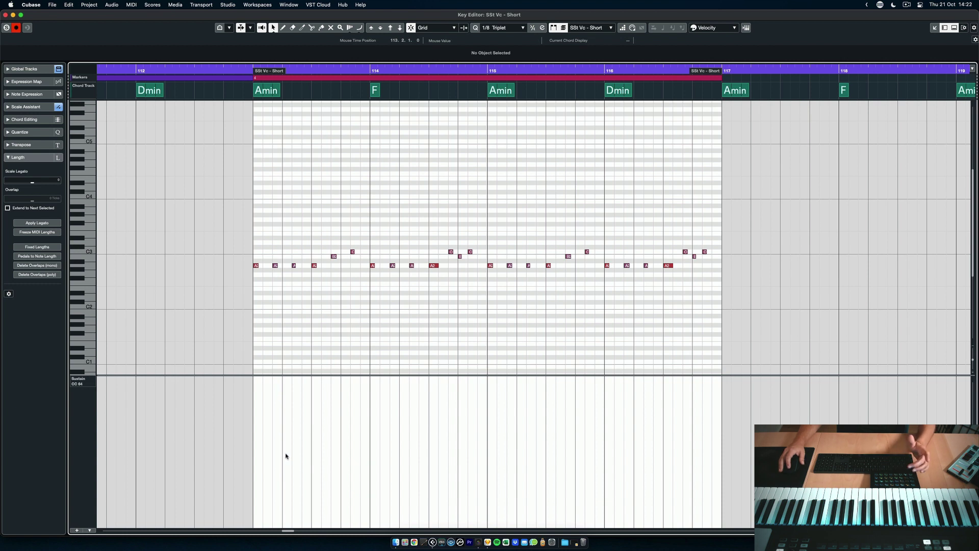
pyautogui.hotkey('ctrl', 'Down')
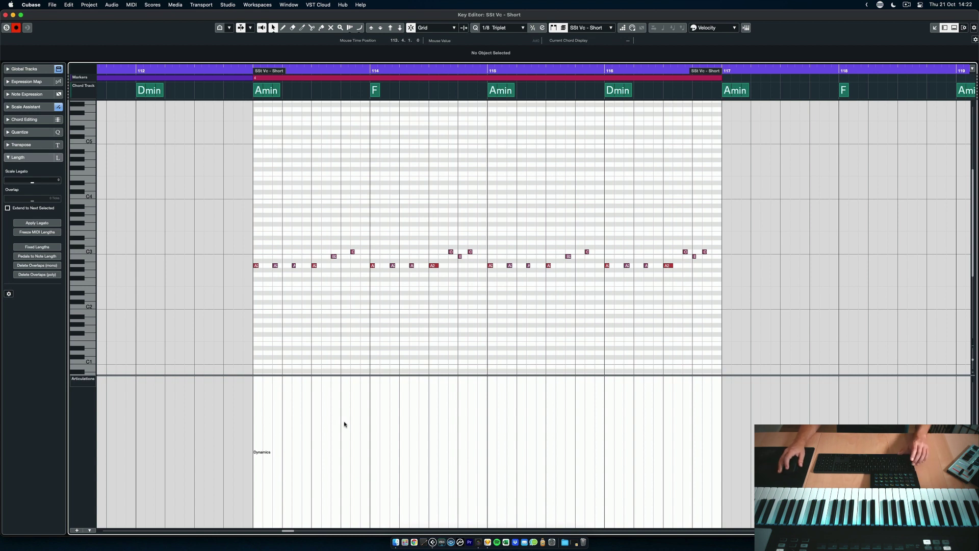
pyautogui.press('Escape')
pyautogui.hotkey('ctrl', 'alt', 'e')
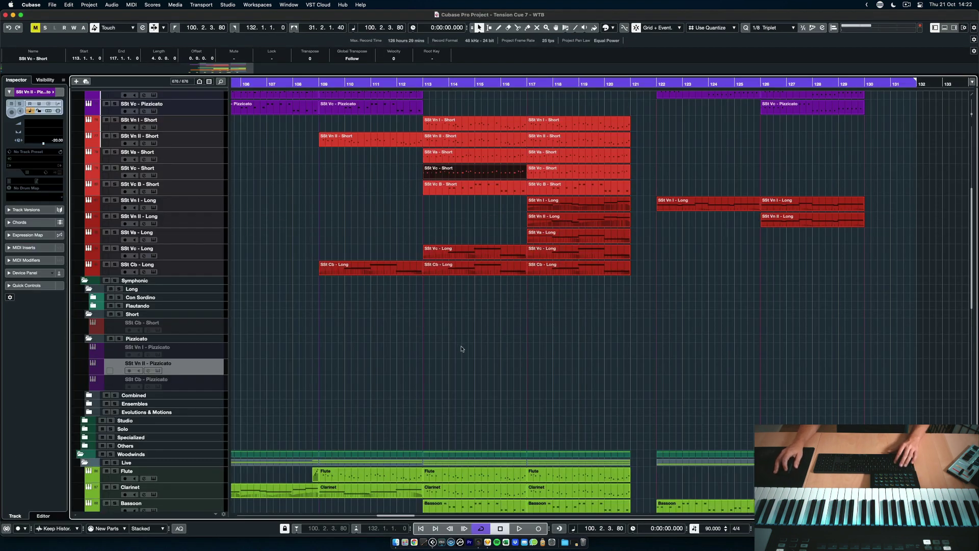
# Open the Flute part at bars 113–116 and show the CC1, CC11 and Velocity lanes
pyautogui.doubleClick(464, 361)
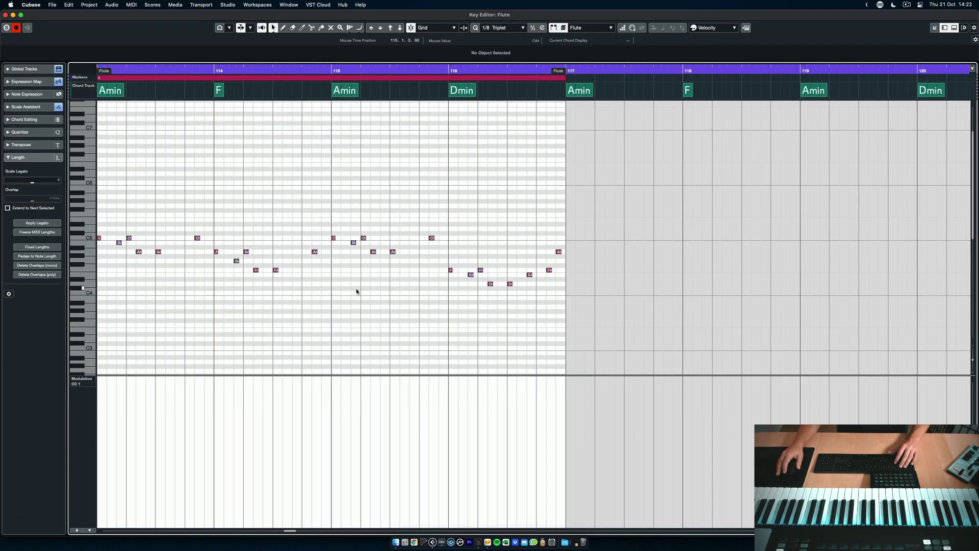
pyautogui.scroll(-1, 358, 293)
pyautogui.hscroll(-3, 367, 306)
pyautogui.scroll(-1, 367, 306)
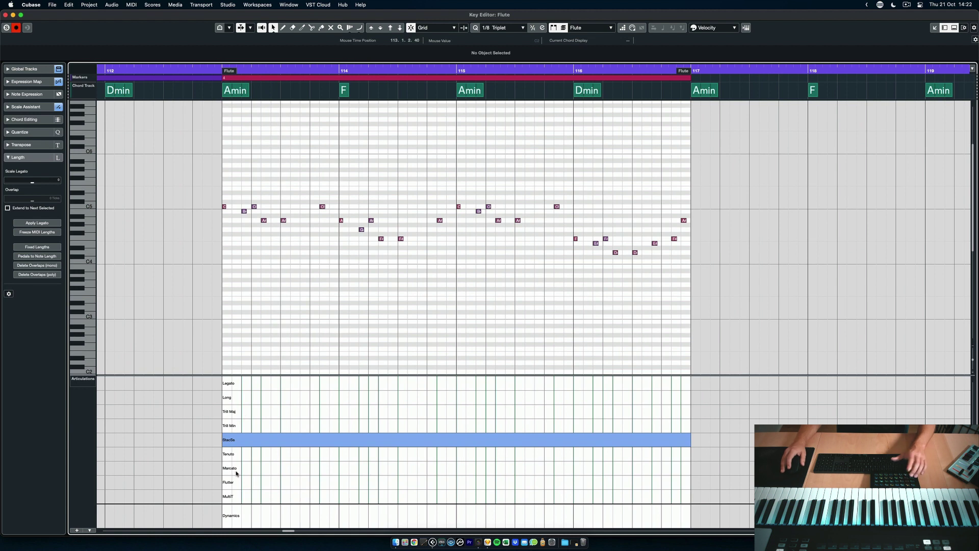
pyautogui.hotkey('ctrl', '2')
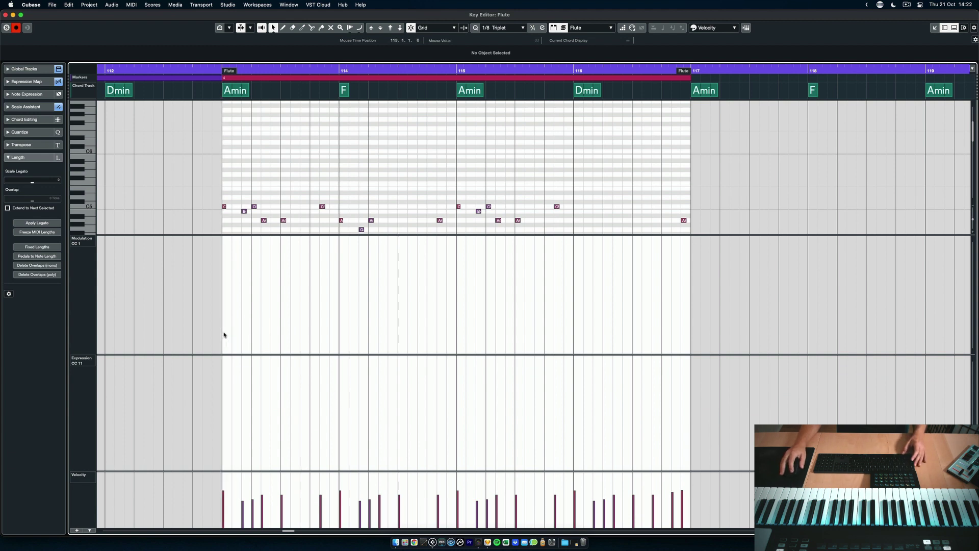
# Draw a parabolic swell in Modulation CC1, paste it into Expression CC11, and close the editor
pyautogui.press('8')
pyautogui.moveTo(224, 334)
pyautogui.mouseDown()
pyautogui.moveTo(348, 258)
pyautogui.moveTo(563, 321)
pyautogui.moveTo(670, 250)
pyautogui.mouseUp()
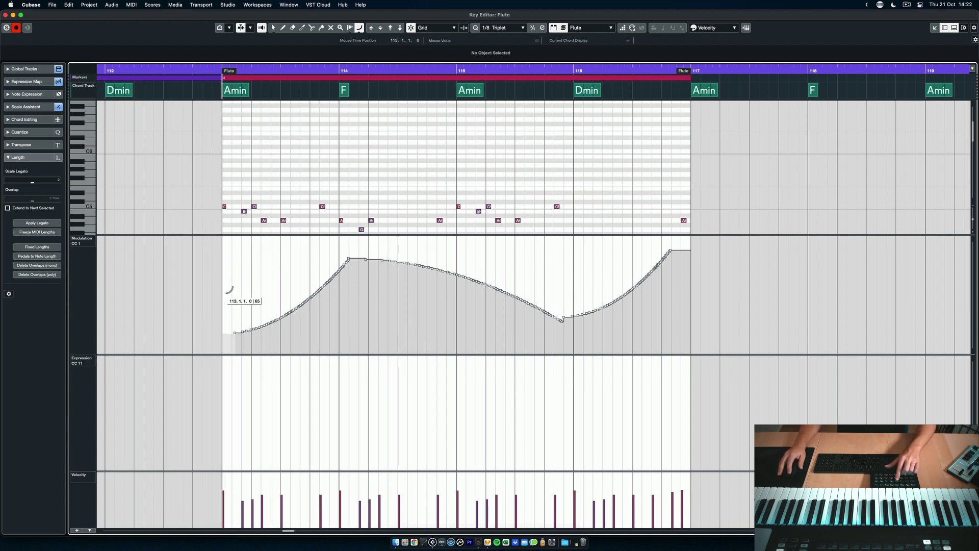
pyautogui.hotkey('ctrl', 'v')
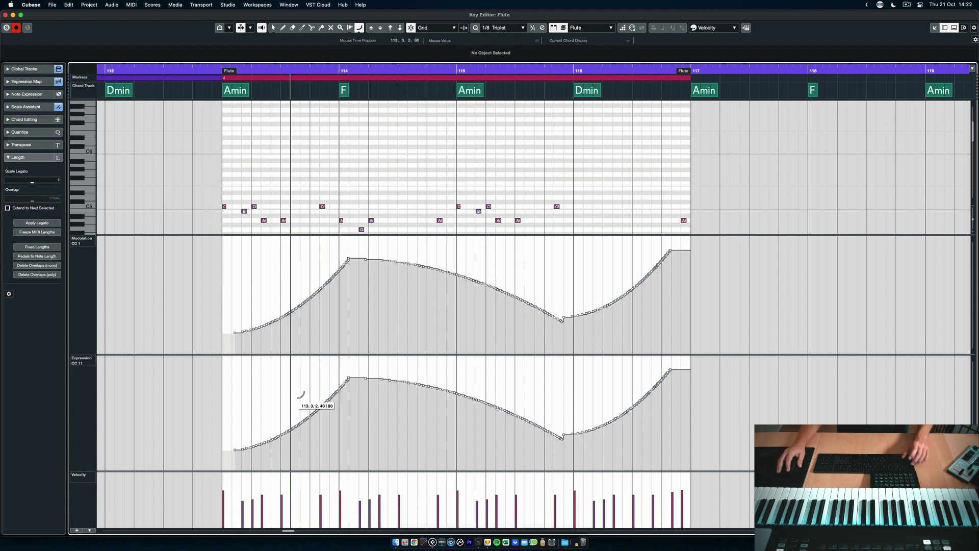
pyautogui.press('Escape')
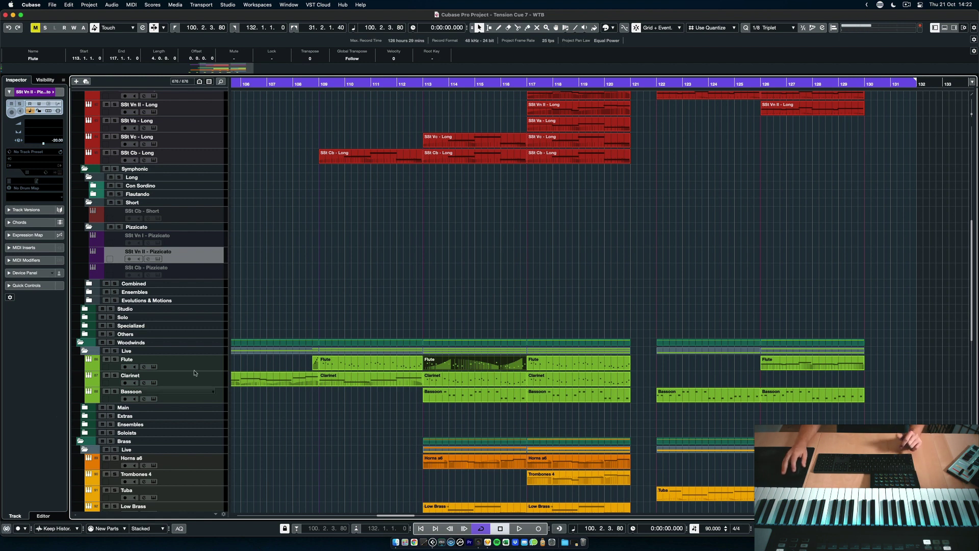
pyautogui.click(461, 251)
pyautogui.scroll(-3, 434, 256)
pyautogui.scroll(5, 408, 256)
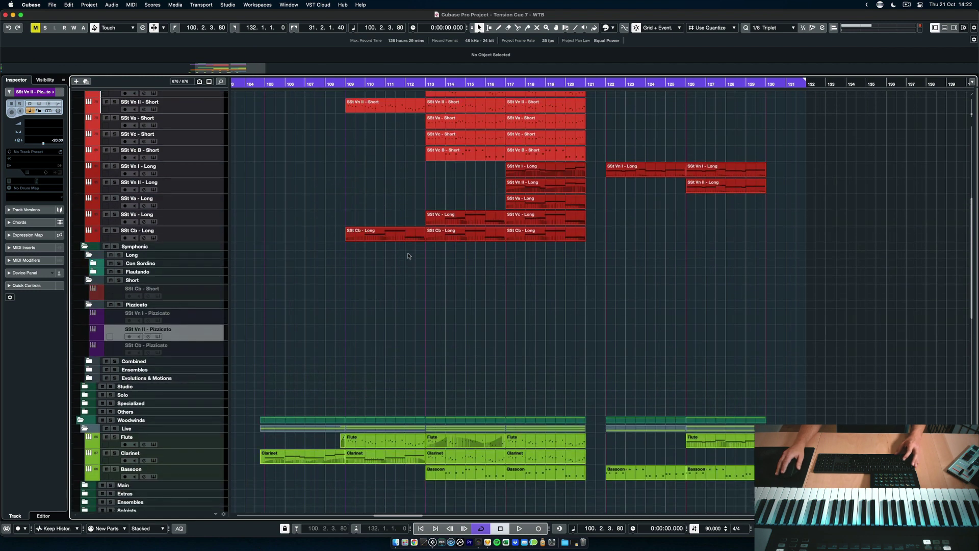
pyautogui.scroll(3, 357, 233)
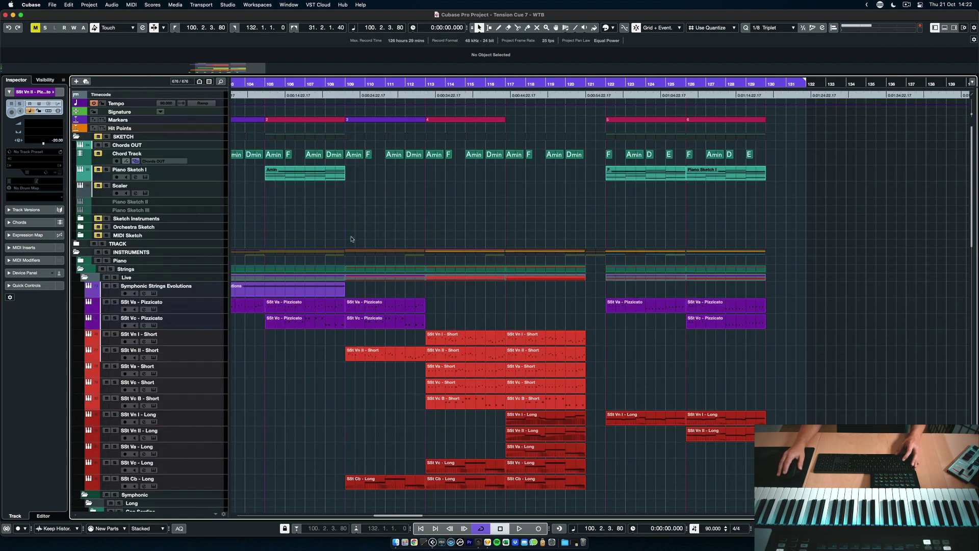
pyautogui.scroll(-1, 306, 232)
pyautogui.click(219, 162)
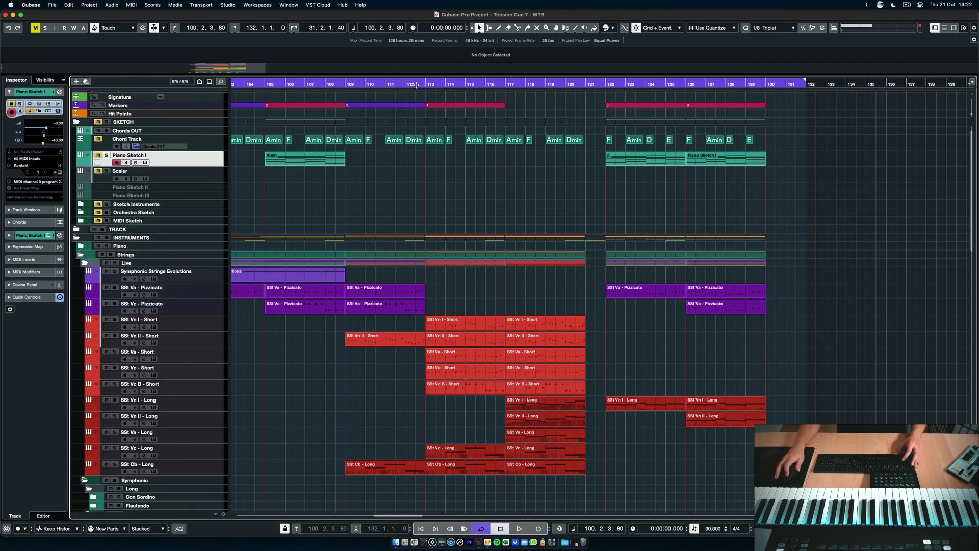
pyautogui.click(425, 84)
pyautogui.click(426, 83)
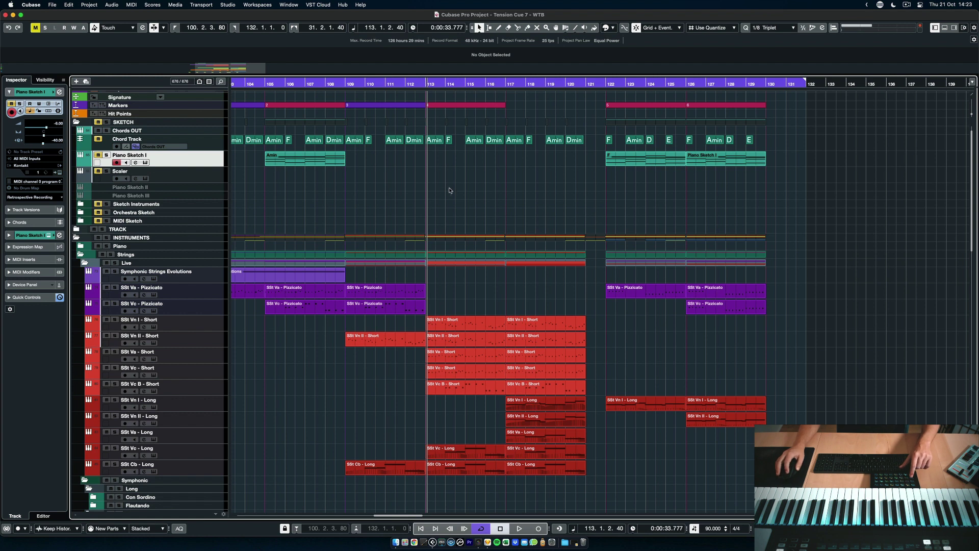
pyautogui.press('shift+KP_Multiply')
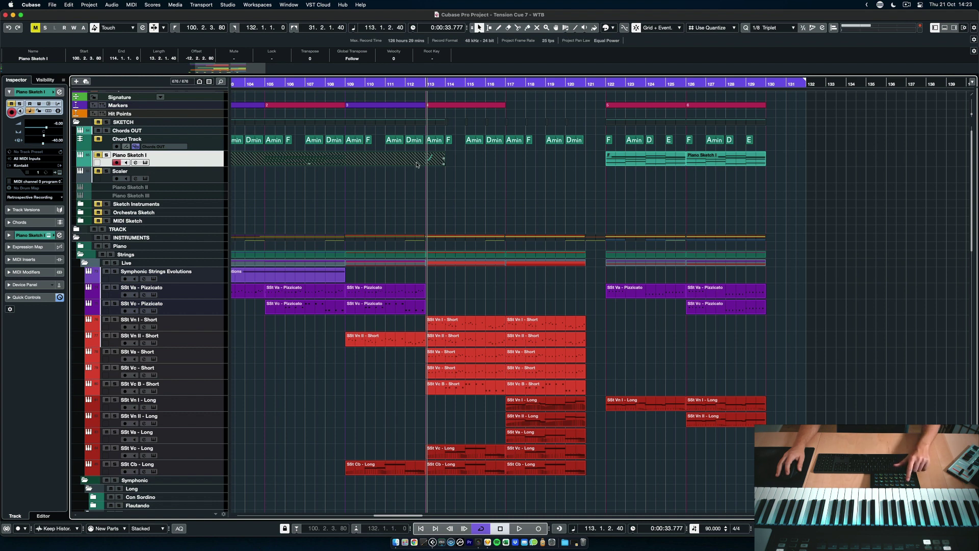
pyautogui.press('super+z')
pyautogui.press('super+z')
pyautogui.press('super+z')
pyautogui.press('super+z')
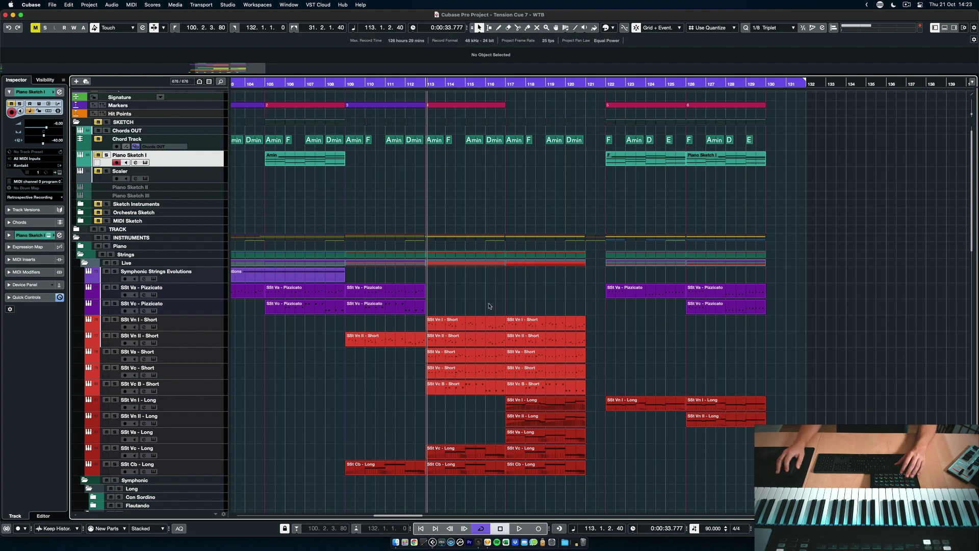
# Open Render Selection for the SSt Vn I - Short part, close it unrendered, and deselect
pyautogui.click(559, 325)
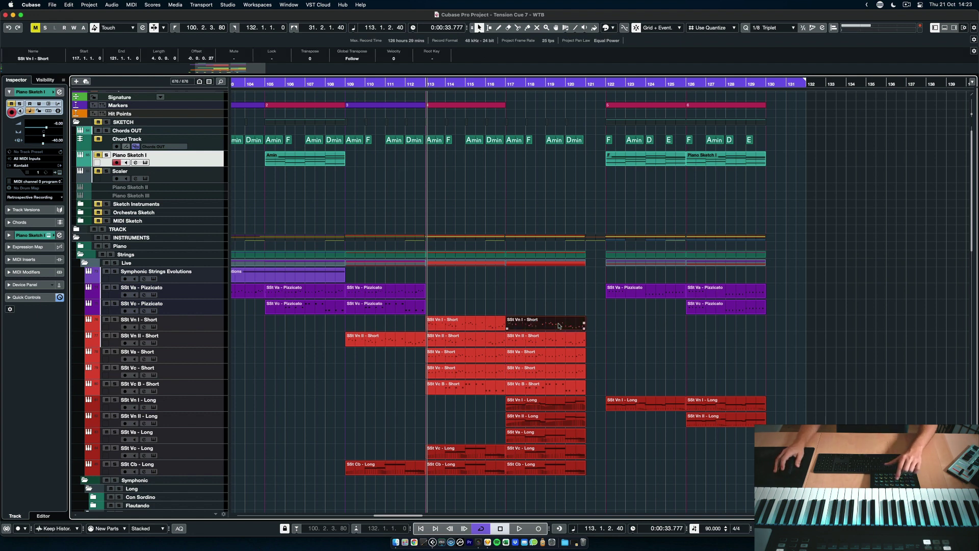
pyautogui.press('super+shift+r')
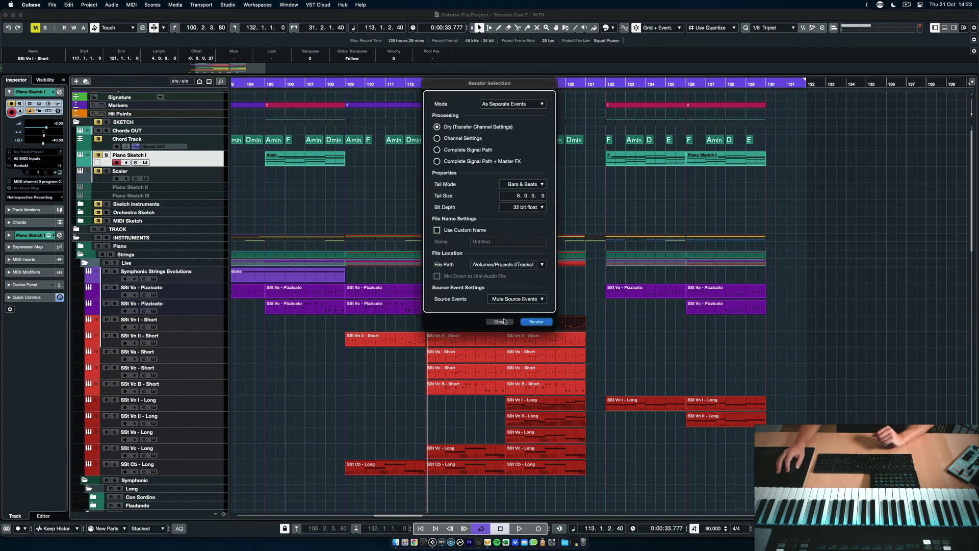
pyautogui.click(501, 322)
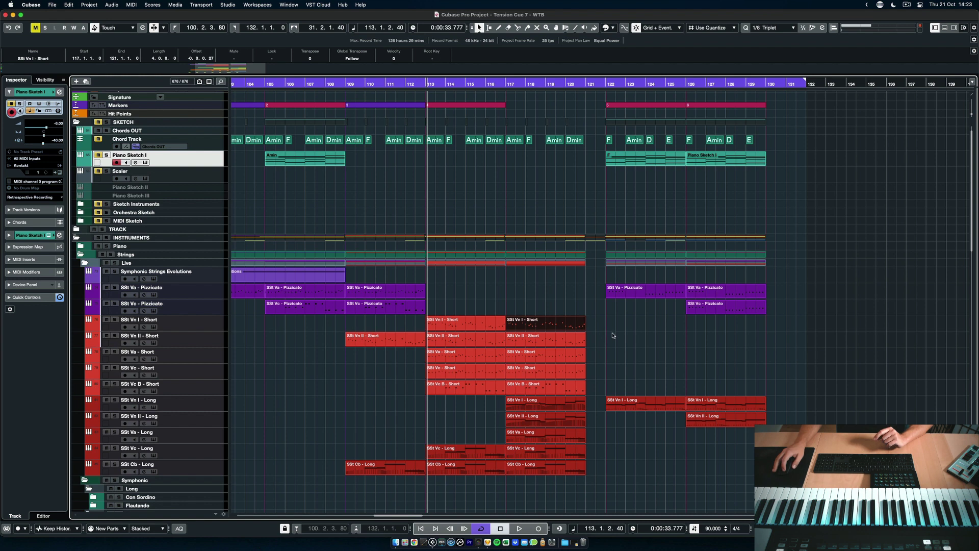
pyautogui.click(612, 334)
# Zoom horizontally into bars 109 to 126 of the arrangement
pyautogui.scroll(5, 491, 296)
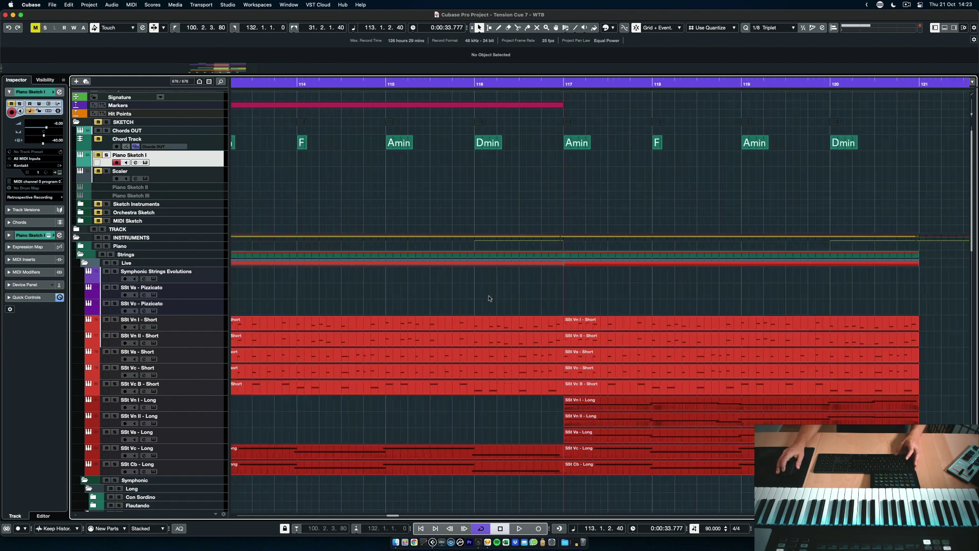
pyautogui.scroll(-3, 491, 296)
pyautogui.scroll(2, 490, 297)
pyautogui.hscroll(-2, 488, 298)
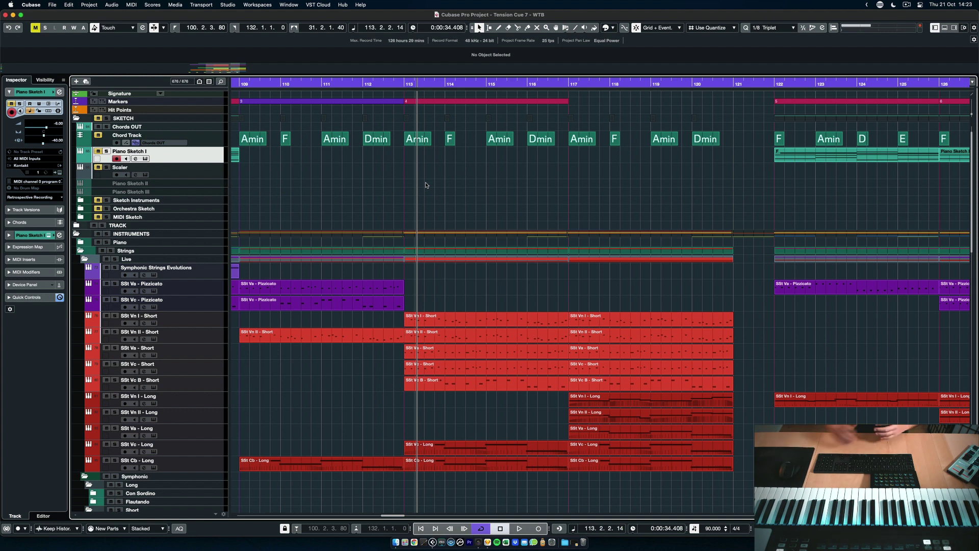
# Disable the SSt Vn II - Long track with Alt+D, then select the SSt Va - Short track
pyautogui.scroll(-5, 425, 250)
pyautogui.scroll(-3, 424, 250)
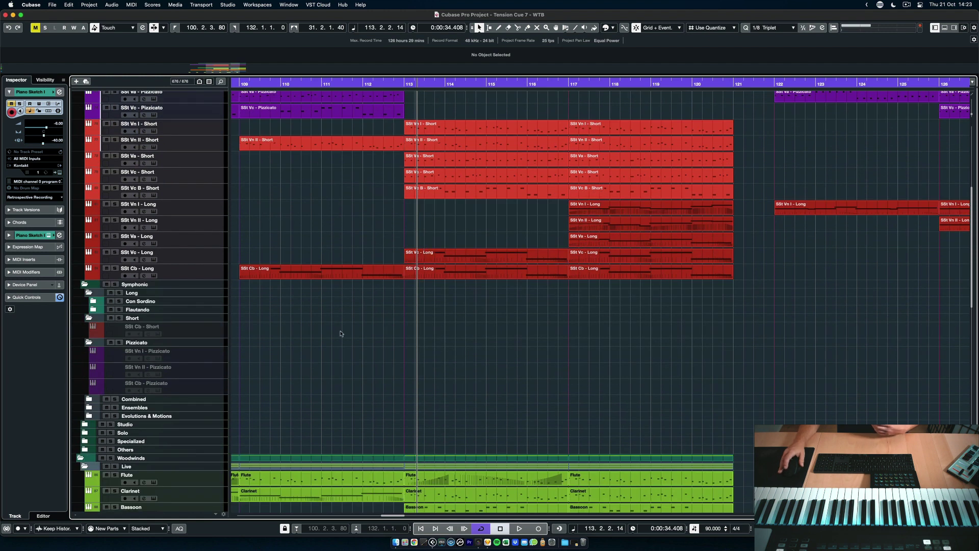
pyautogui.click(214, 230)
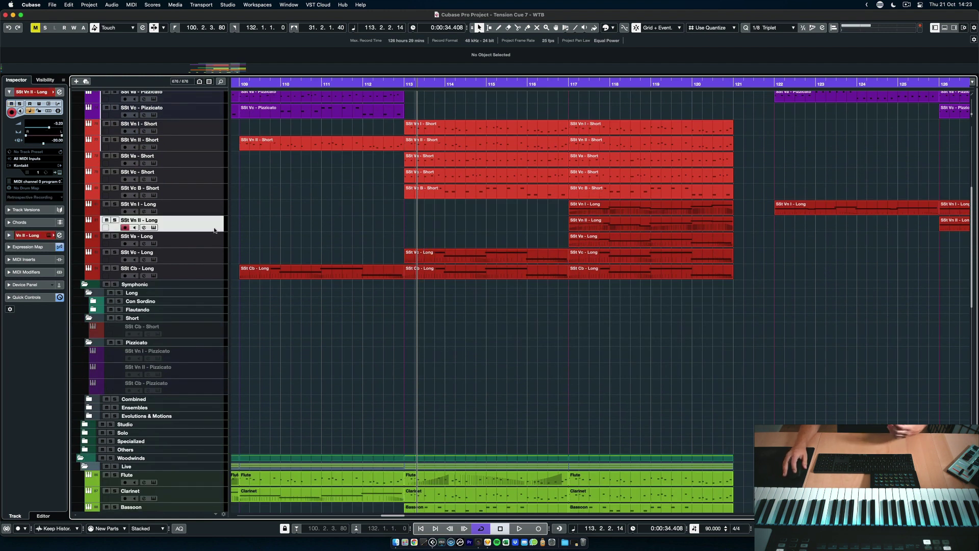
pyautogui.hotkey('alt', 'd')
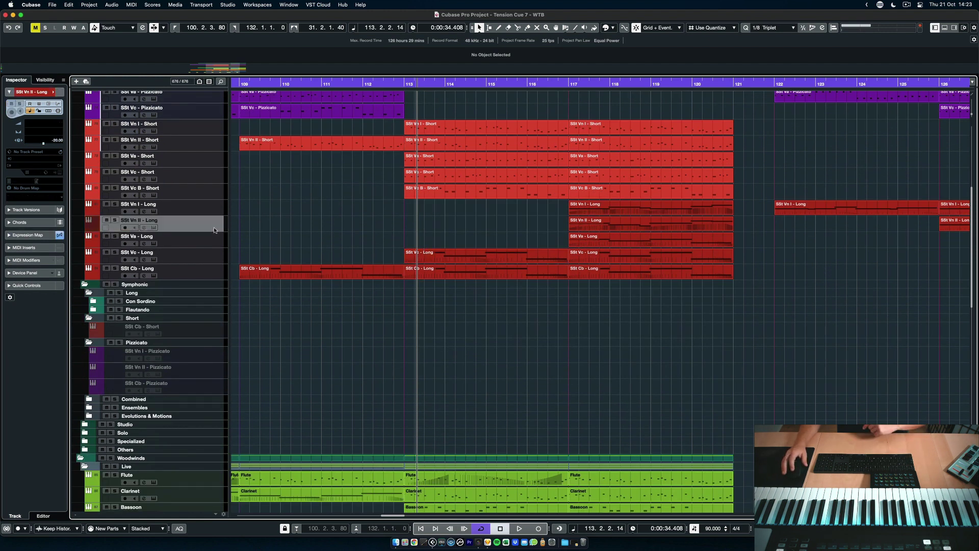
pyautogui.click(208, 164)
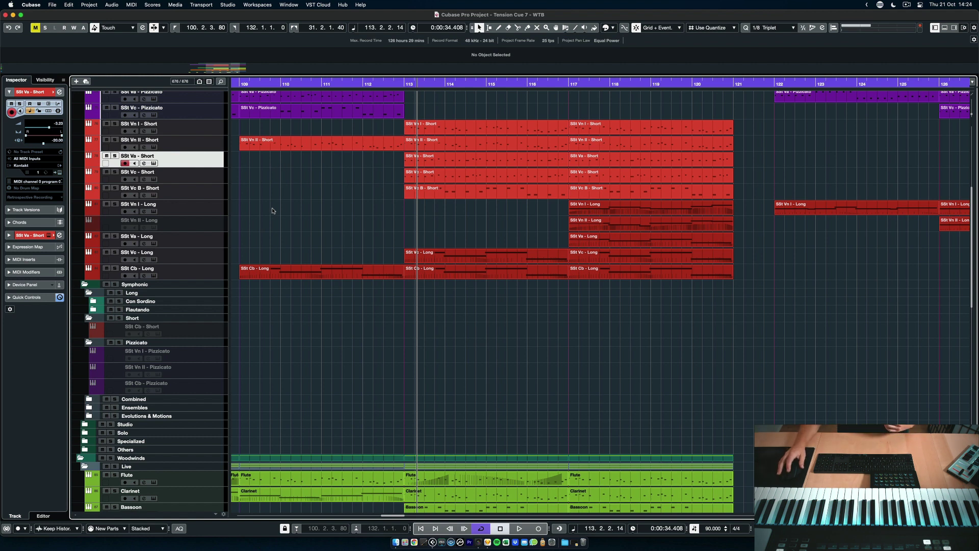
# Open the SSt Va - Short Kontakt instrument, then open Configure Stream Deck from the menu bar
pyautogui.press('super+e')
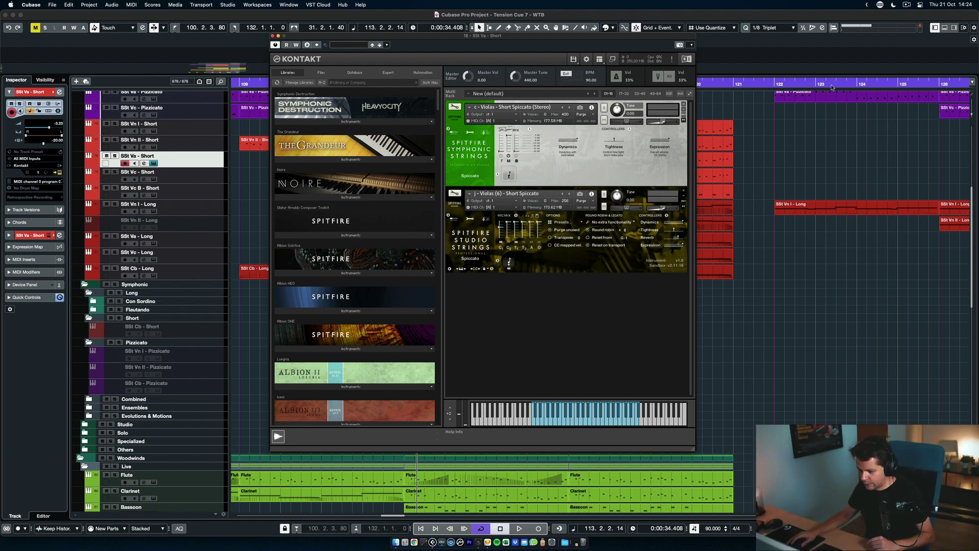
pyautogui.click(884, 6)
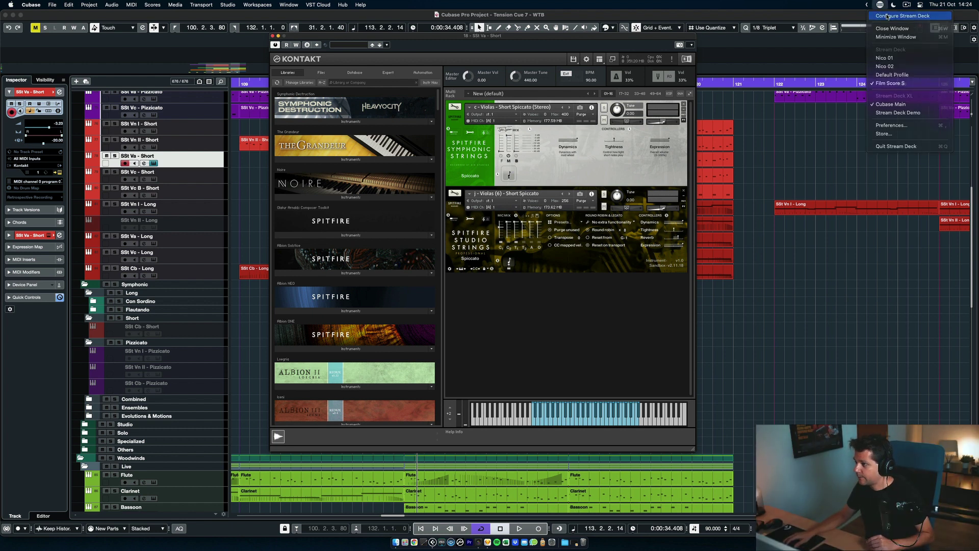
pyautogui.click(898, 15)
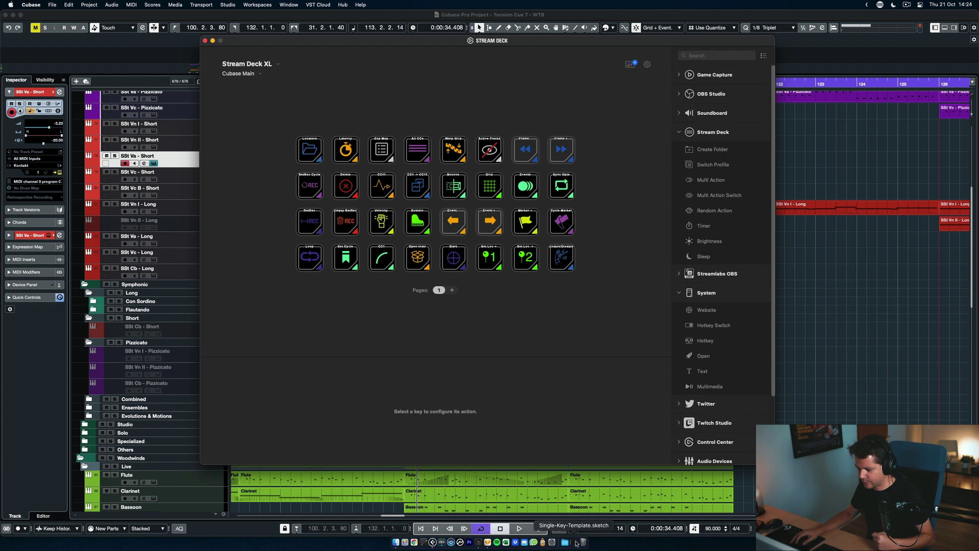
# Bring the Single-Key-Template.sketch document to the front from the Dock
pyautogui.click(575, 542)
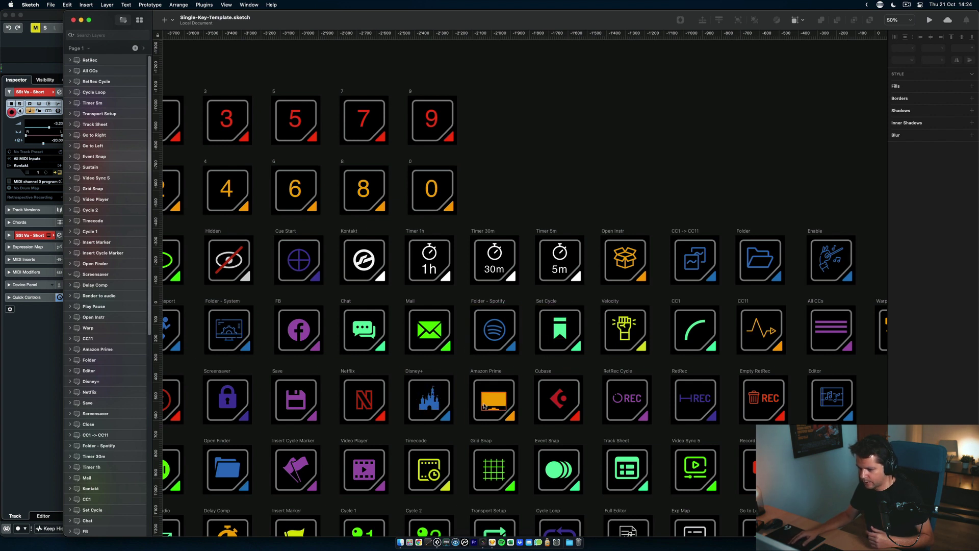
# Inspect the Track Sheet icon's three Shape layers and its artboard, then switch back to Cubase
pyautogui.click(631, 470)
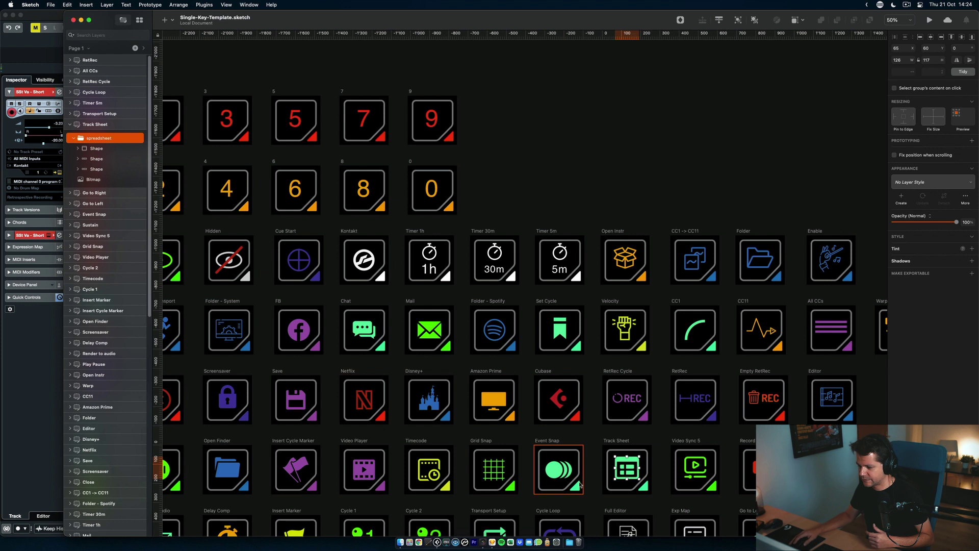
pyautogui.click(84, 148)
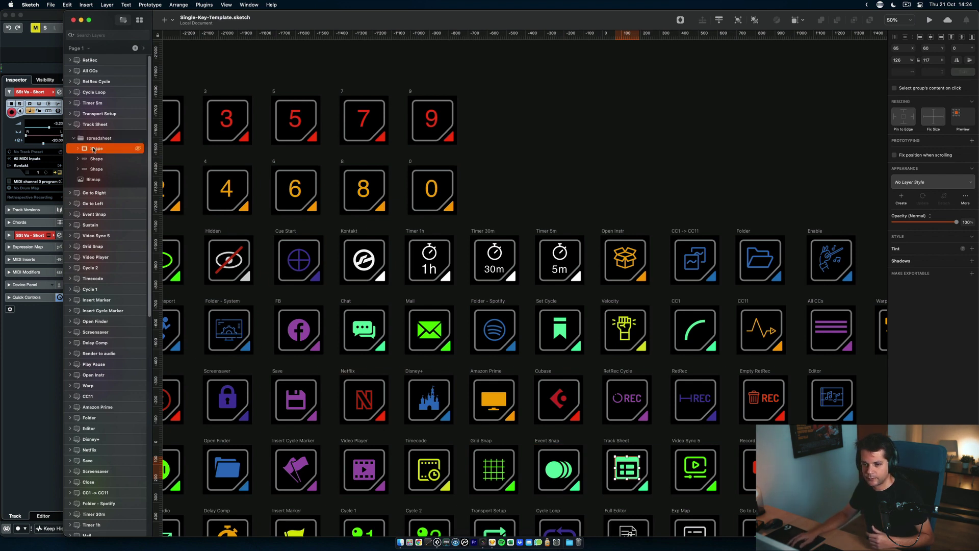
pyautogui.click(93, 159)
pyautogui.click(97, 170)
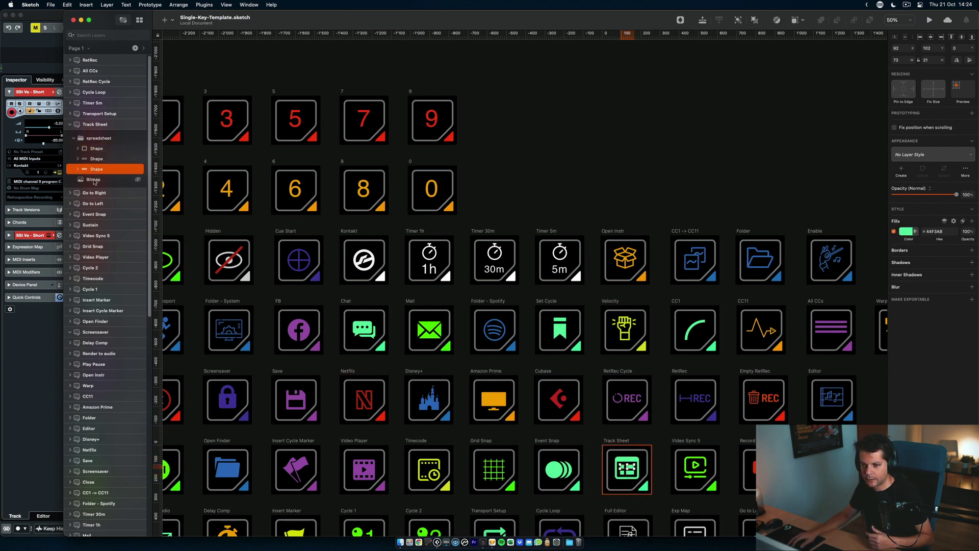
pyautogui.click(577, 144)
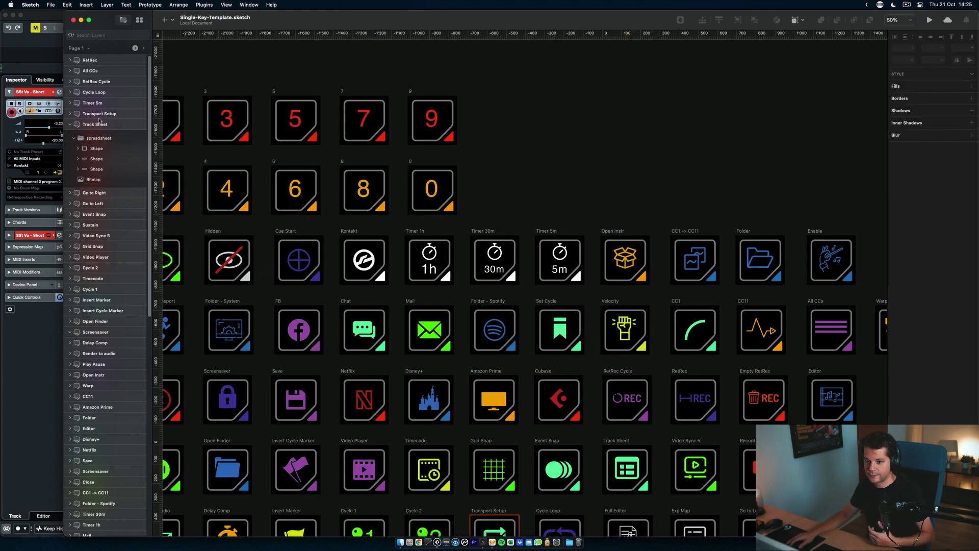
pyautogui.click(98, 125)
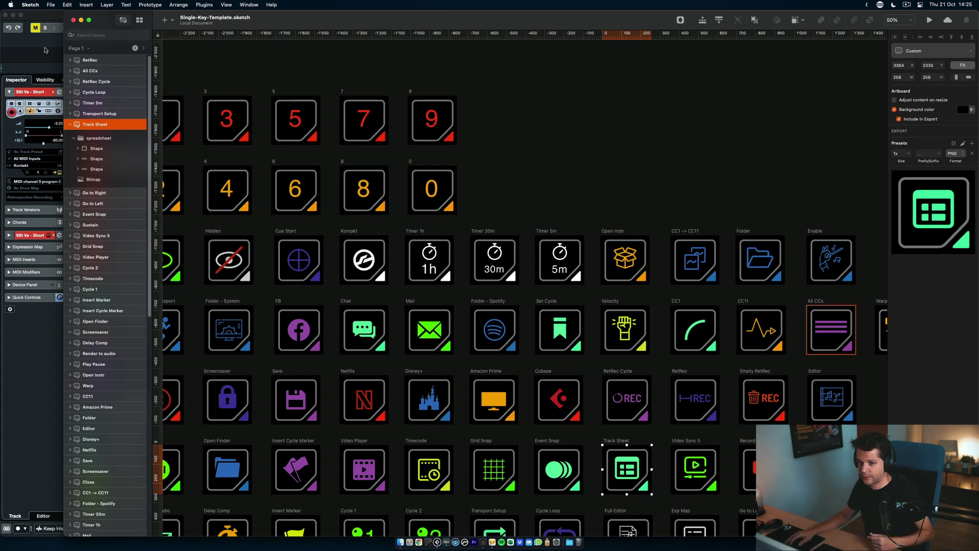
pyautogui.press('super+Tab')
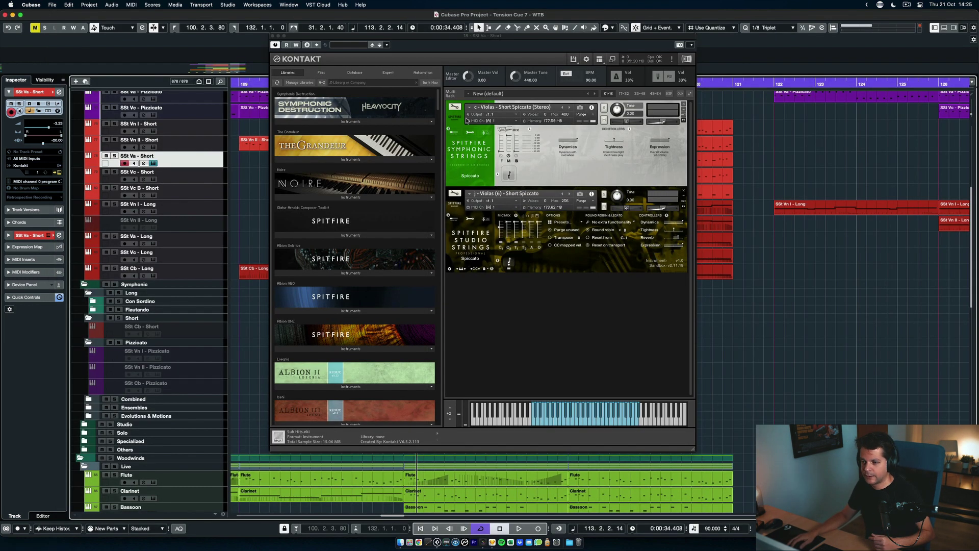
# Reopen the Stream Deck configuration window and deselect the Enable/Disable key
pyautogui.click(879, 5)
pyautogui.click(903, 21)
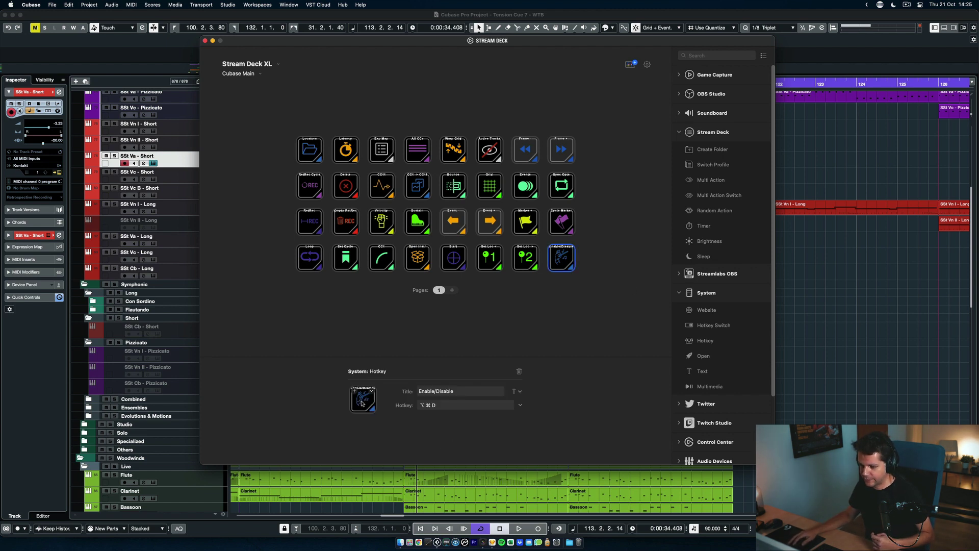
pyautogui.click(502, 323)
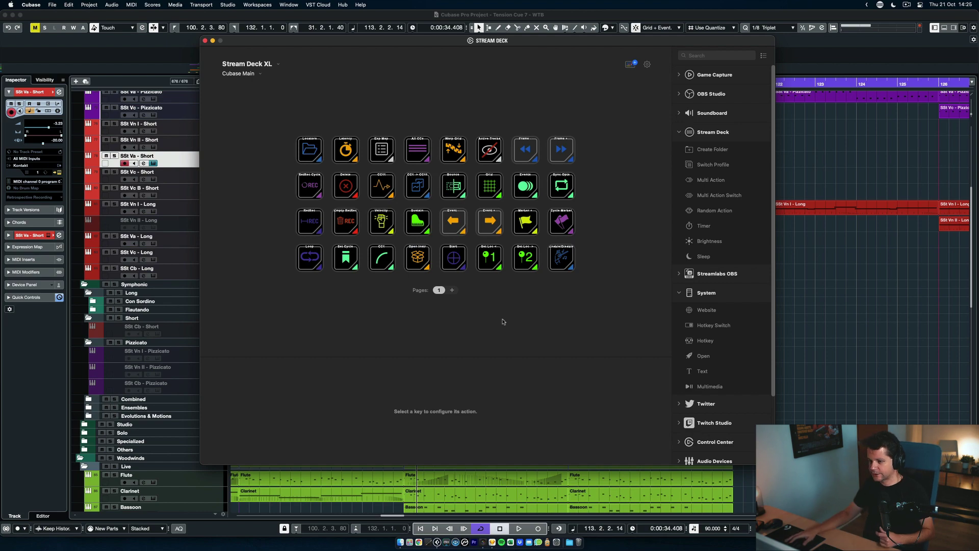